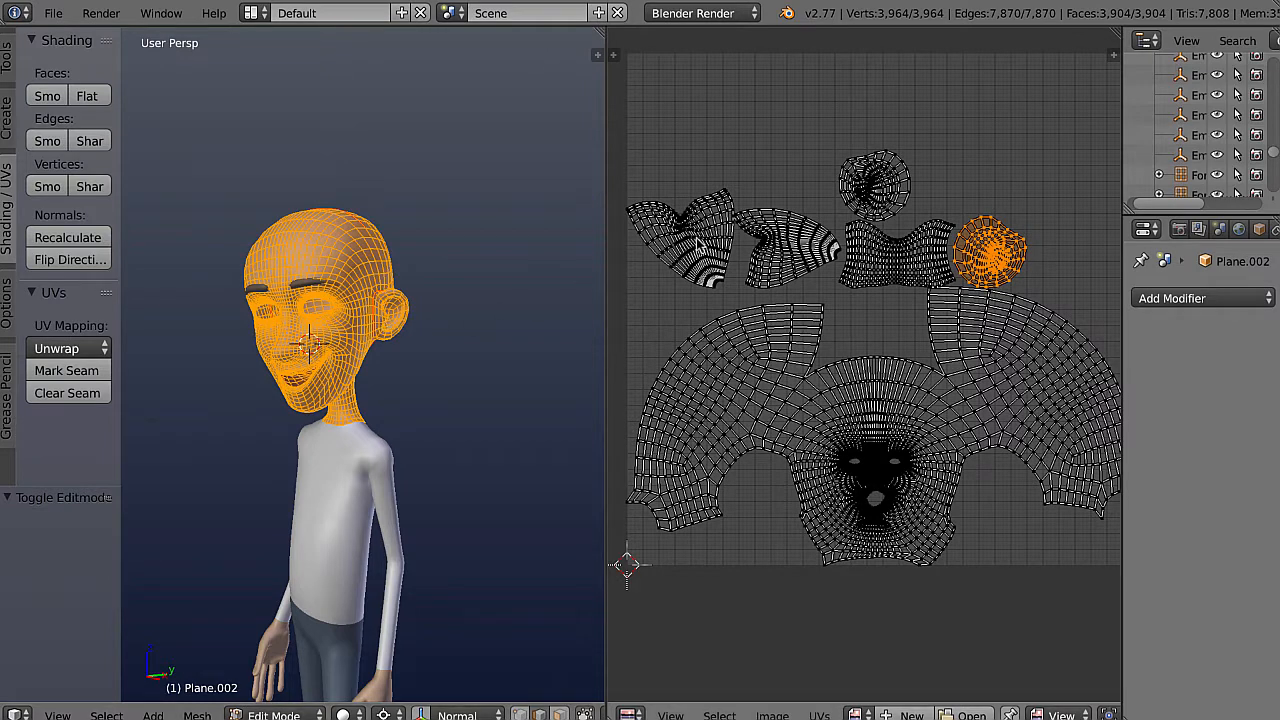
# Select the five small UV islands and move them out of the UV square, about -0.395 in X and 0.707 in Y
pyautogui.press('l')
pyautogui.press('l')
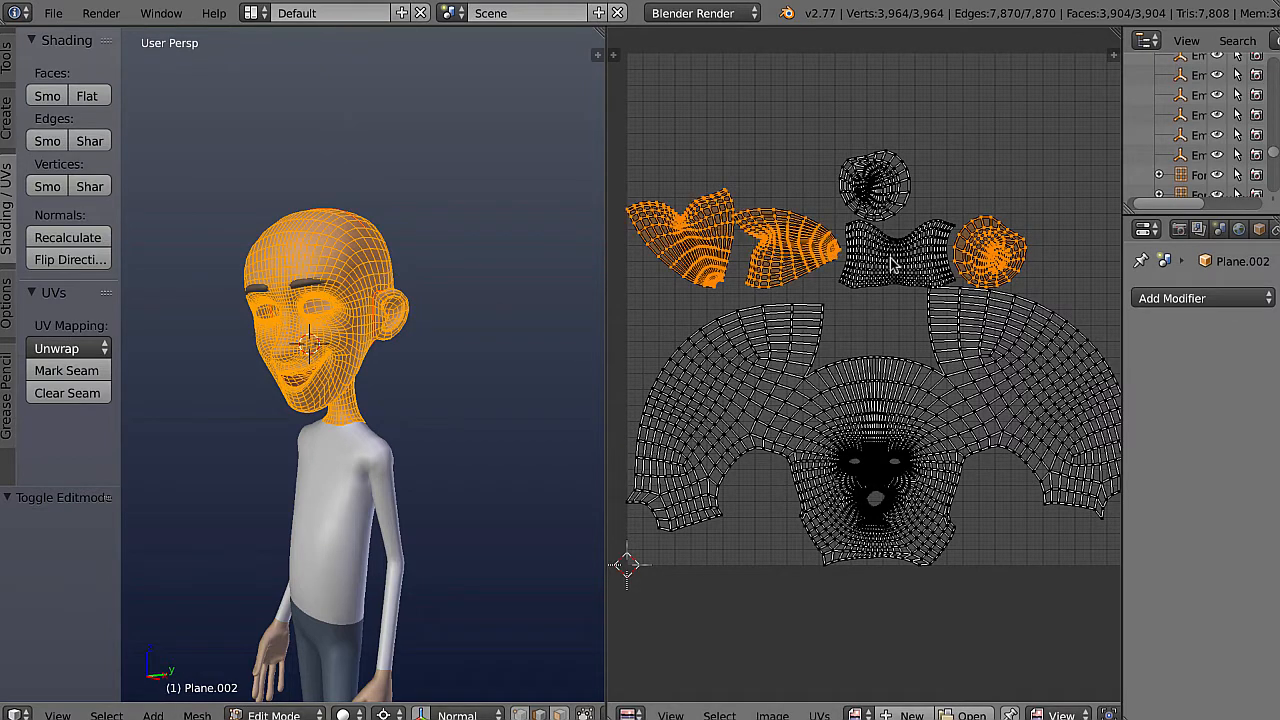
pyautogui.press('l')
pyautogui.press('l')
pyautogui.scroll(-3, 887, 226)
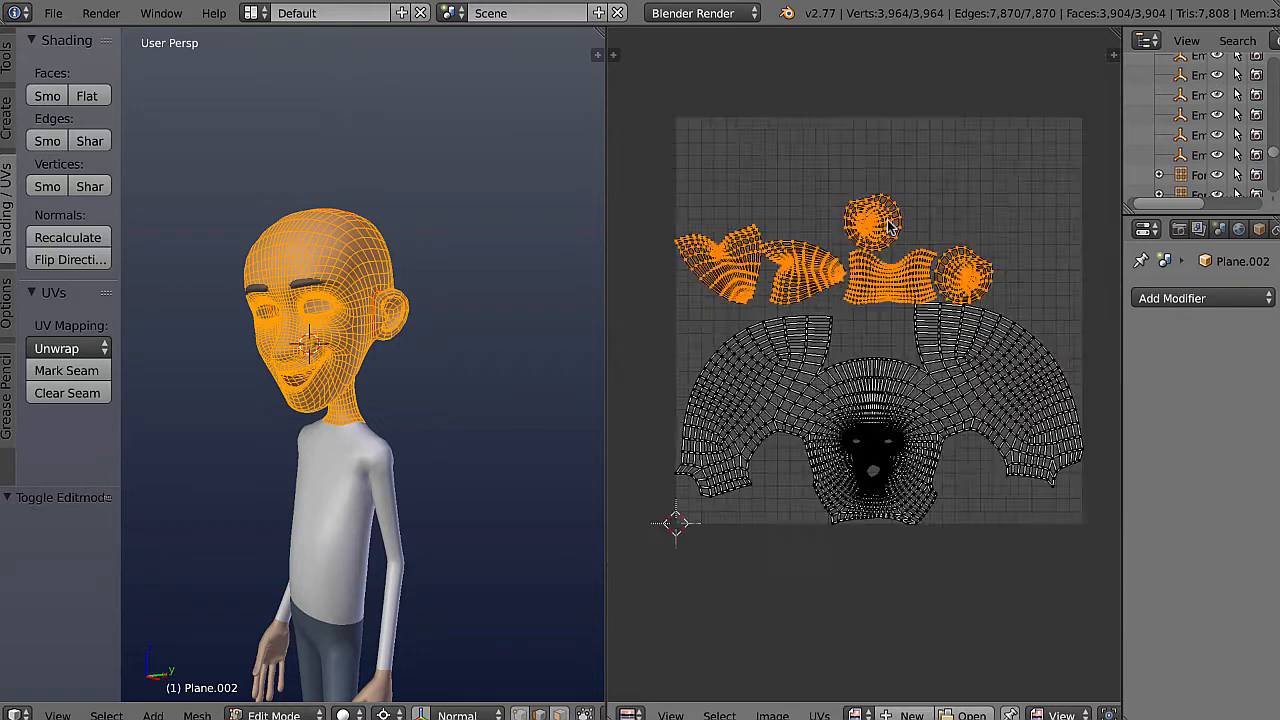
pyautogui.press('g')
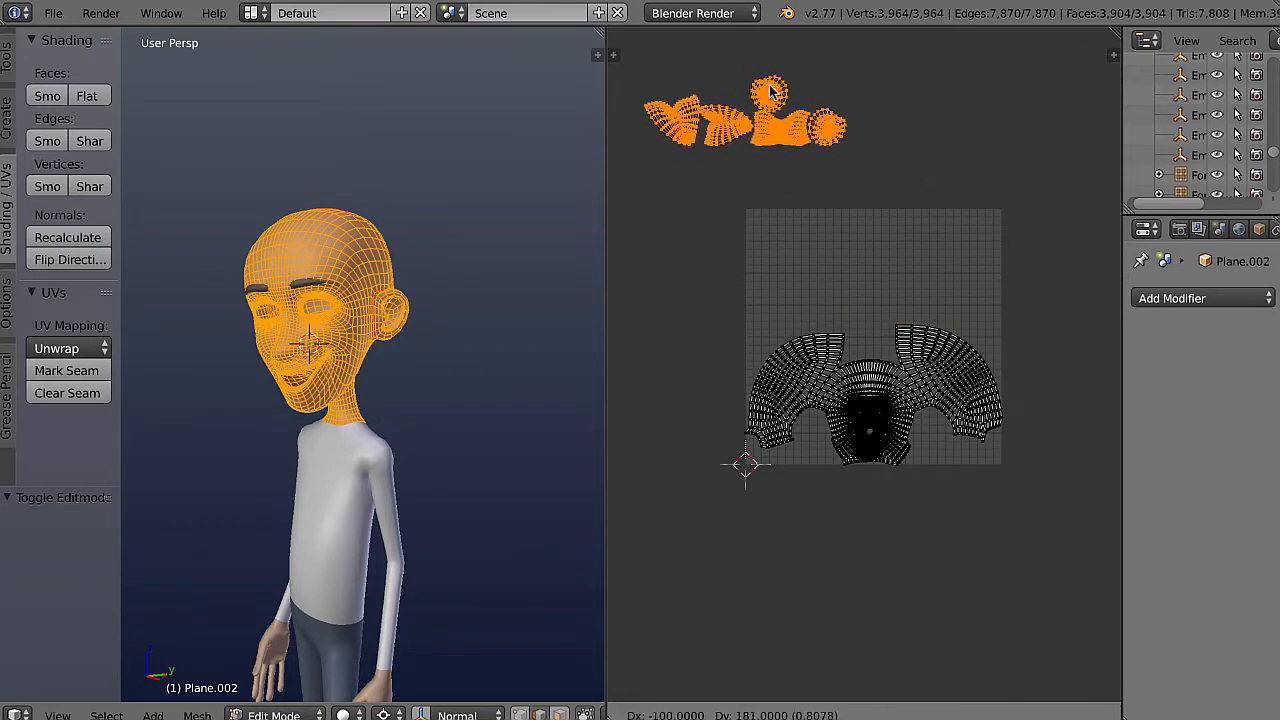
pyautogui.click(772, 92)
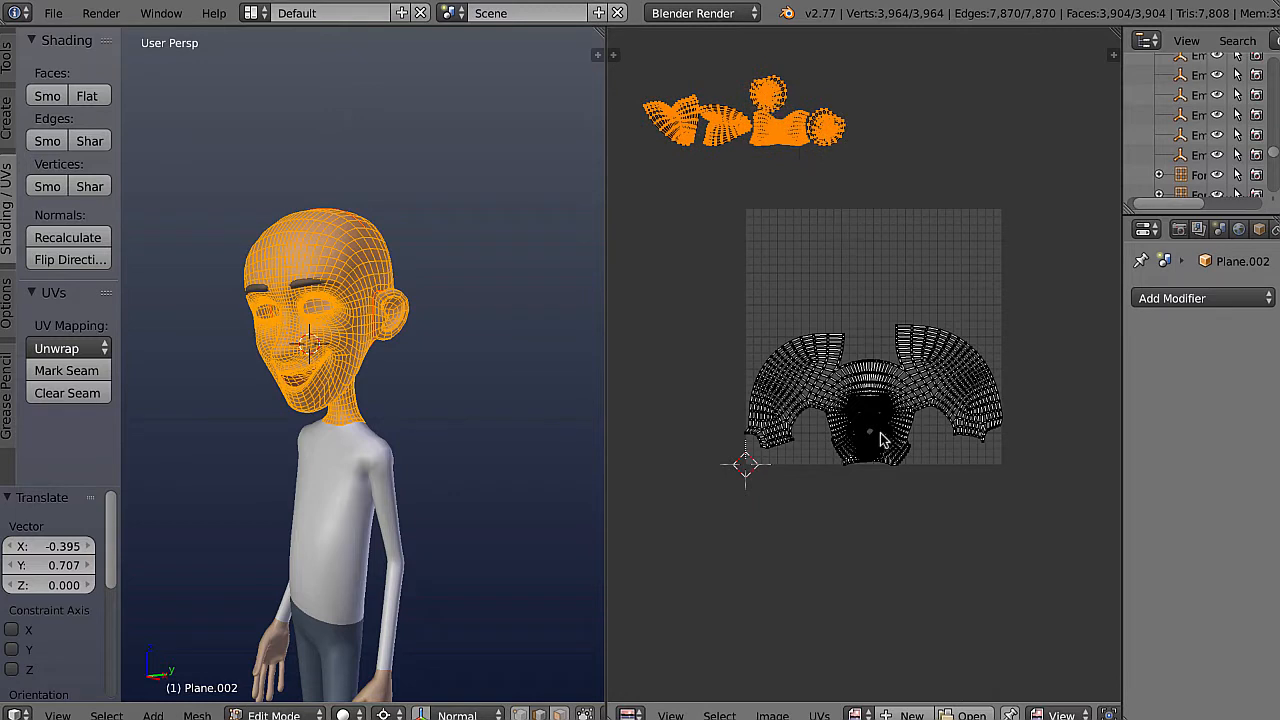
# Invert the UV selection and move the large head island up about 0.23 to centre it vertically in the UV square
pyautogui.hotkey('ctrl', 'i')
pyautogui.press('g')
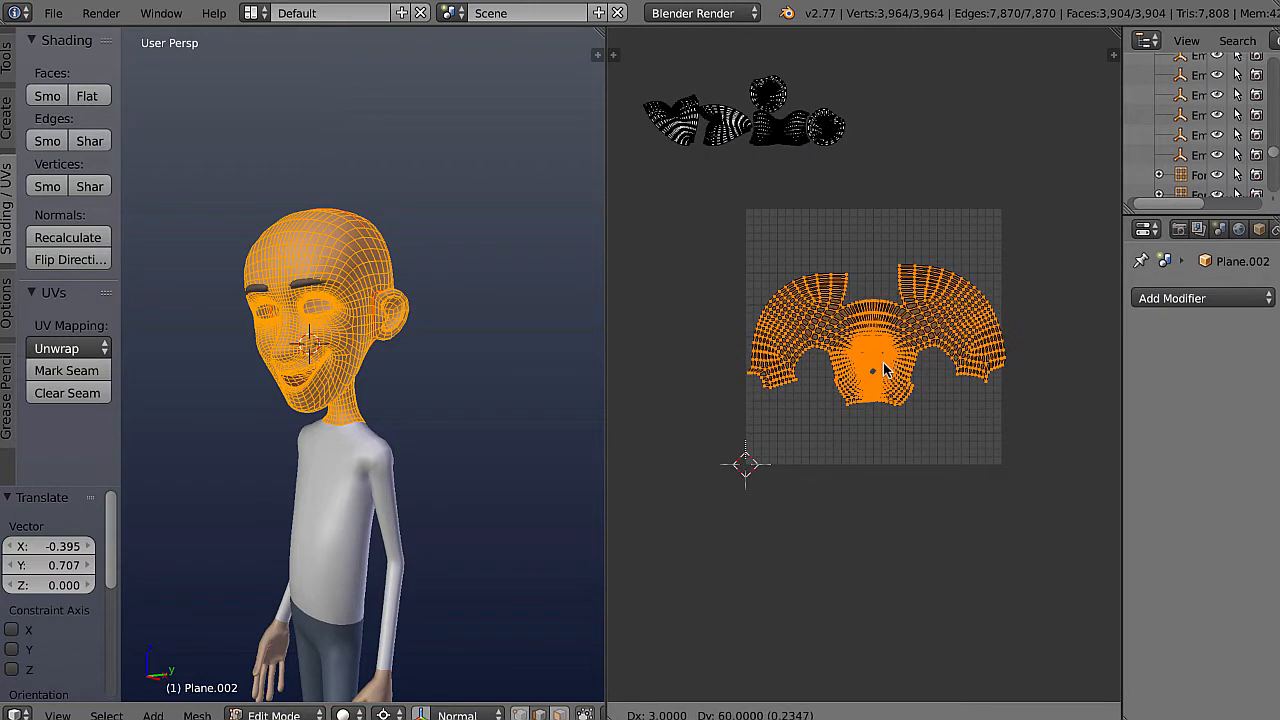
pyautogui.click(880, 369)
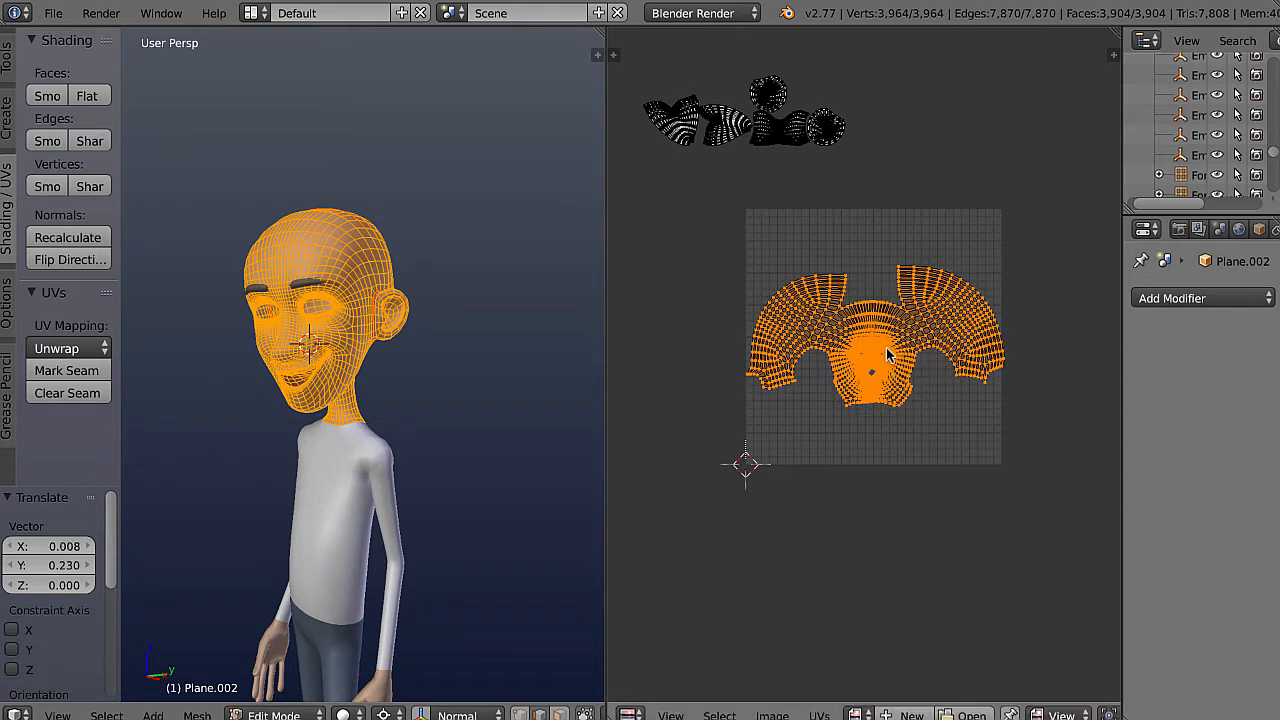
# Create a new 1024 x 1024 px image named Grid with generated type Color Grid and Alpha turned off
pyautogui.click(905, 714)
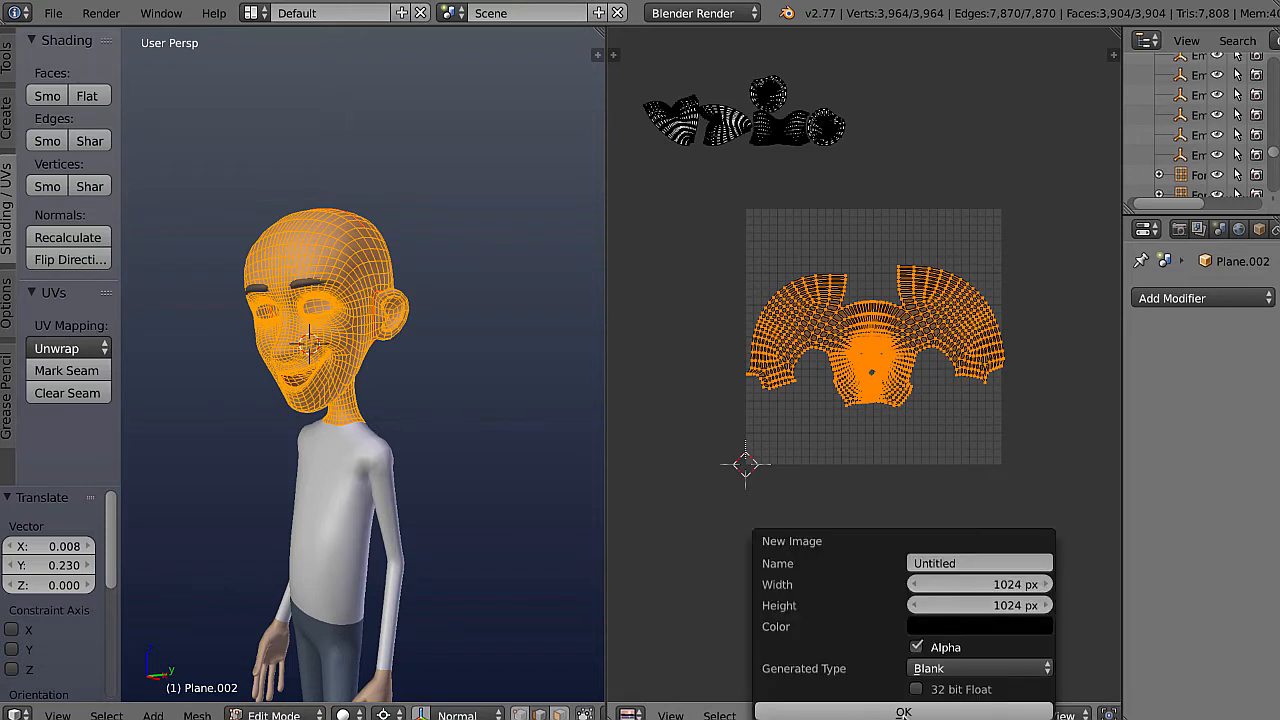
pyautogui.click(916, 647)
pyautogui.click(942, 563)
pyautogui.write('Gr')
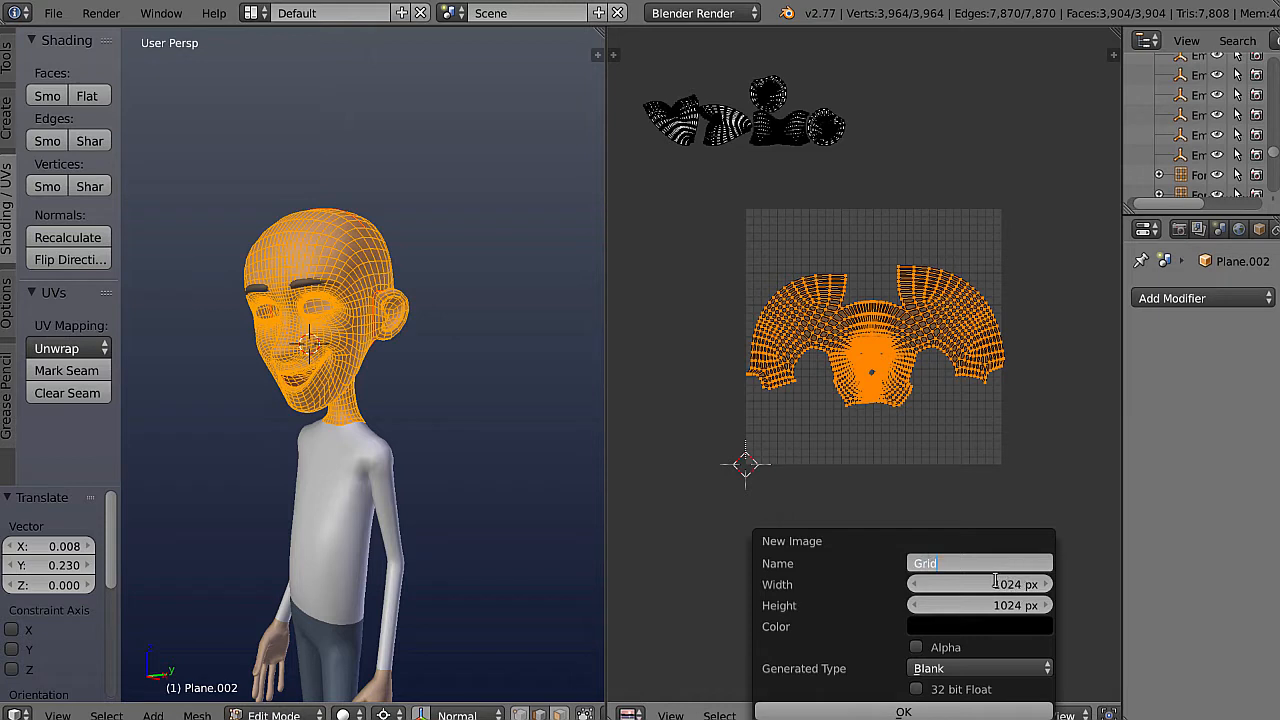
pyautogui.write('id')
pyautogui.press('Return')
pyautogui.click(932, 670)
pyautogui.click(946, 605)
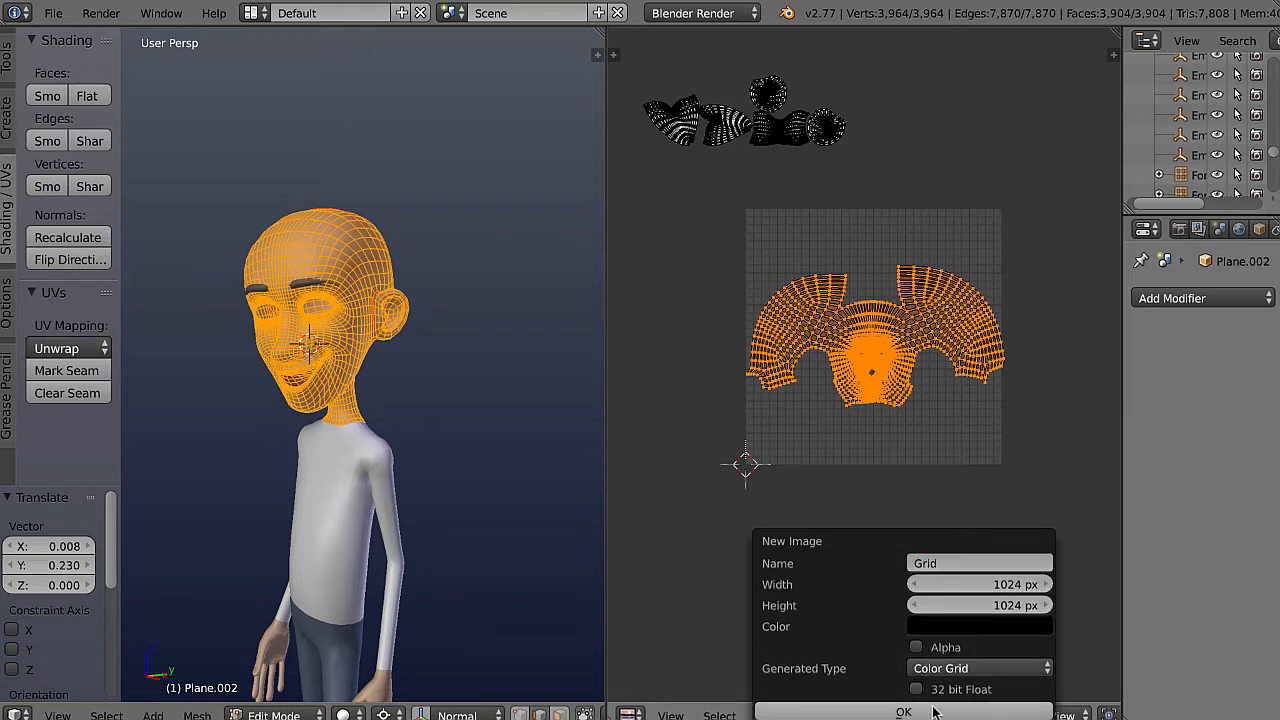
pyautogui.click(903, 712)
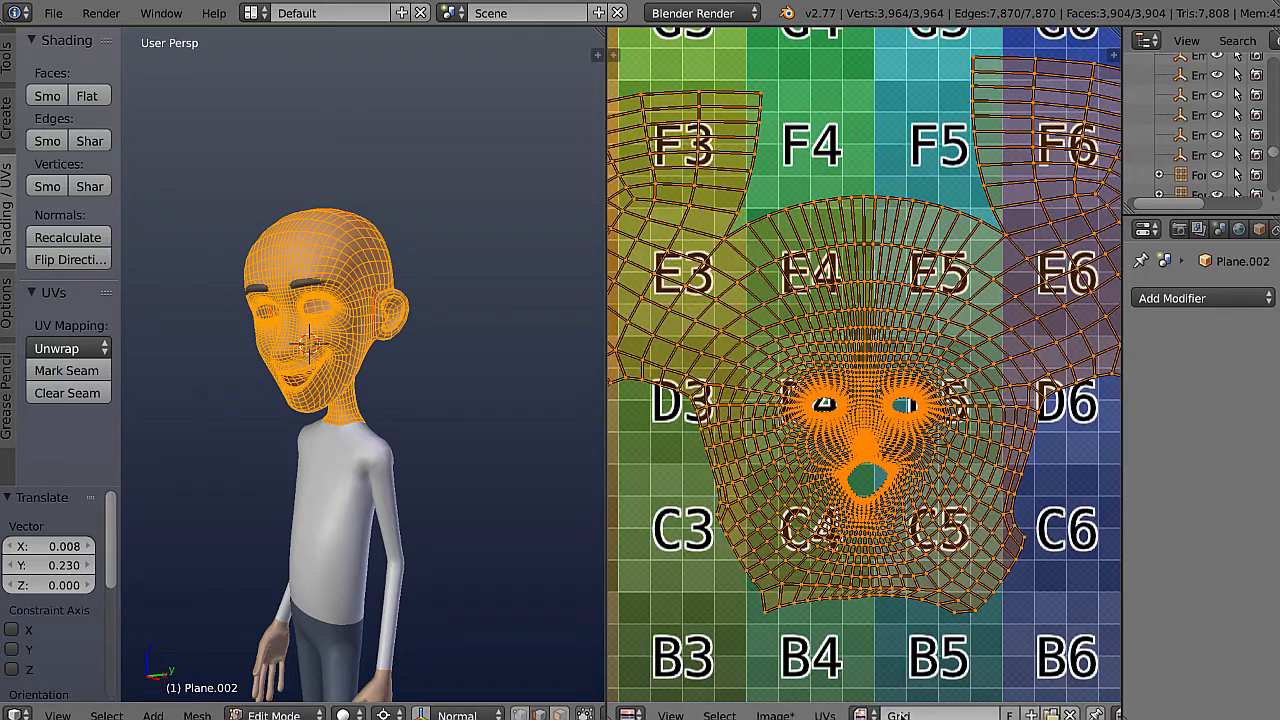
# Set the 3D view's viewport shading to Texture to display the colour grid on the head
pyautogui.scroll(-2, 868, 383)
pyautogui.scroll(-3, 868, 383)
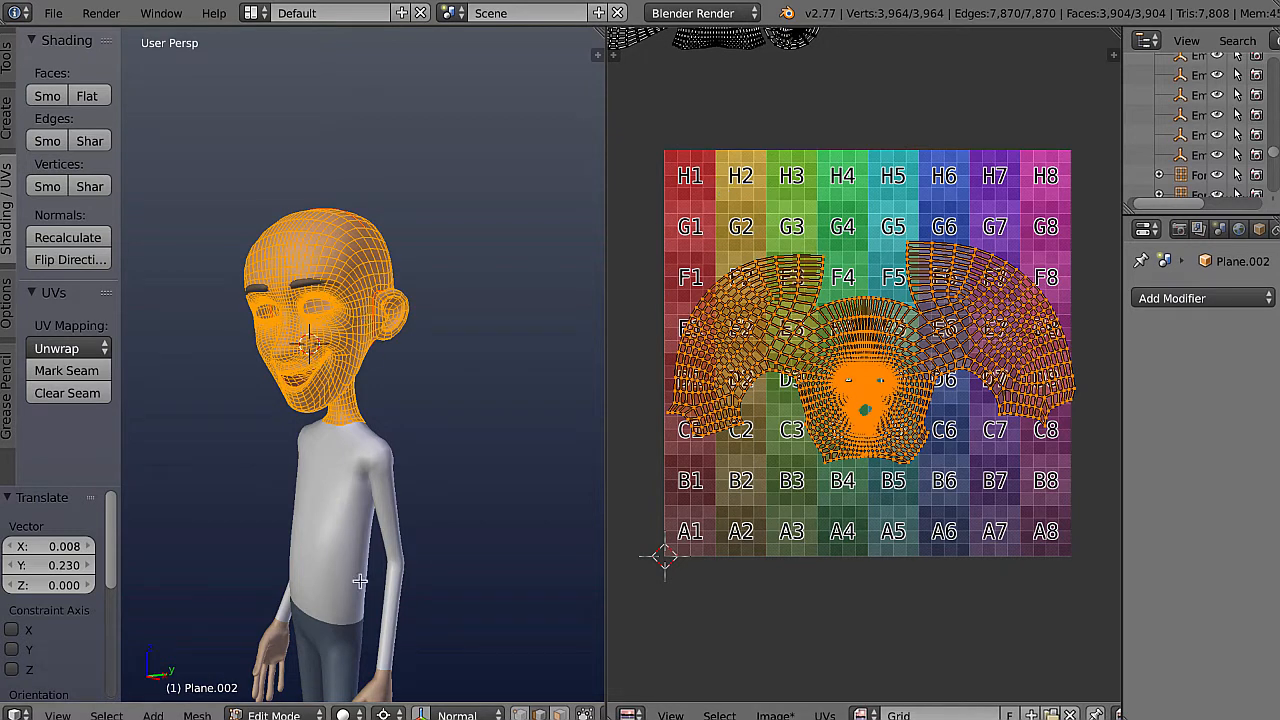
pyautogui.click(343, 714)
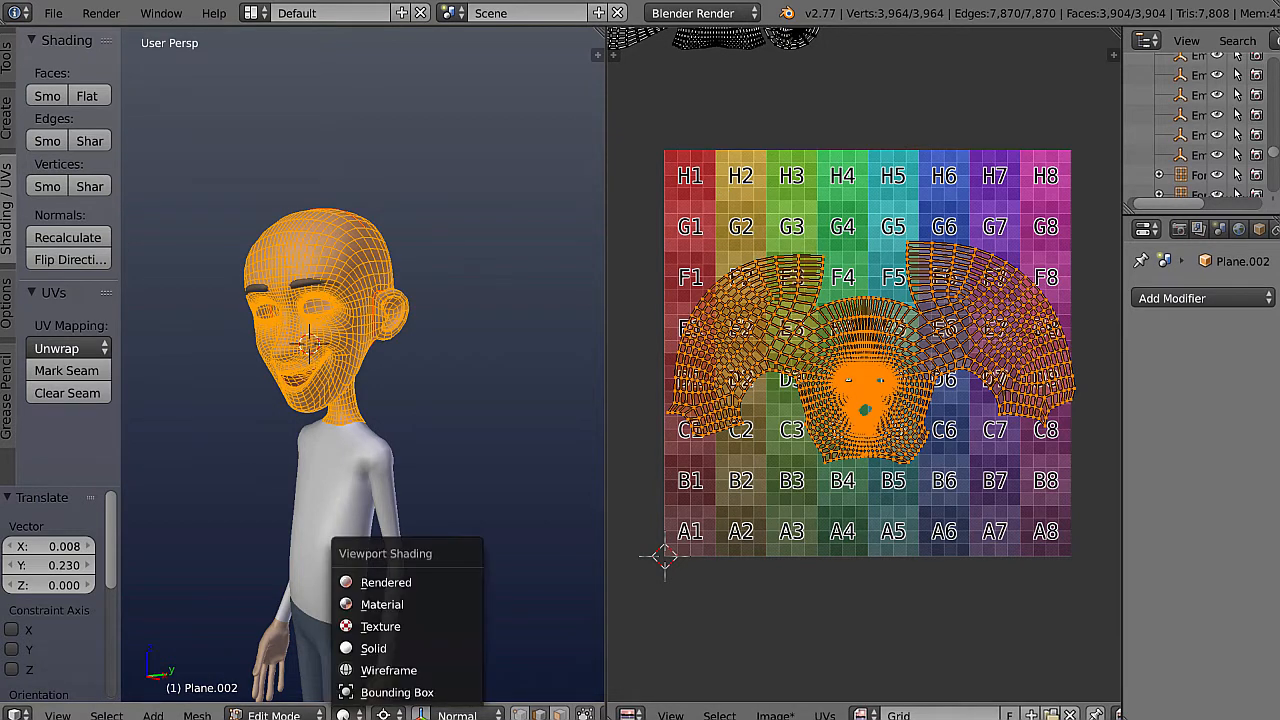
pyautogui.click(378, 626)
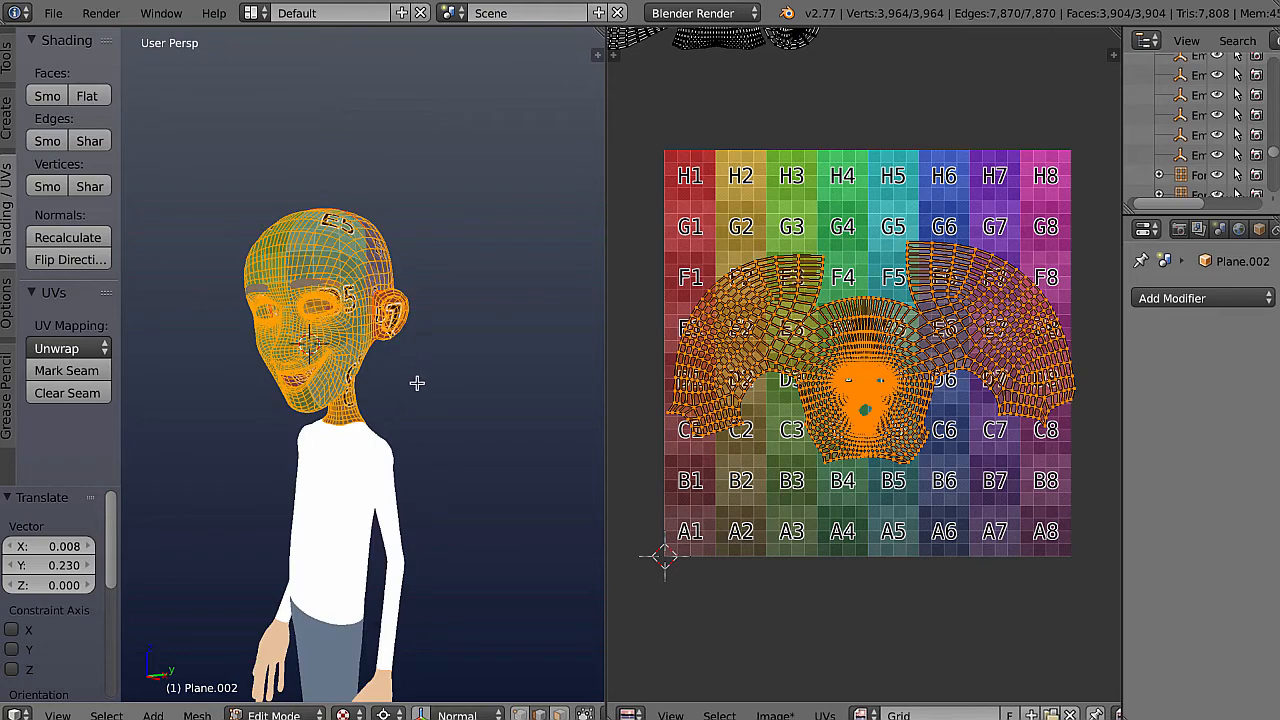
# Examine the grid texture on the back, sides and face of the head for stretching and seams
pyautogui.moveTo(417, 383); pyautogui.dragTo(387, 343, button='middle')
pyautogui.scroll(3, 462, 486)
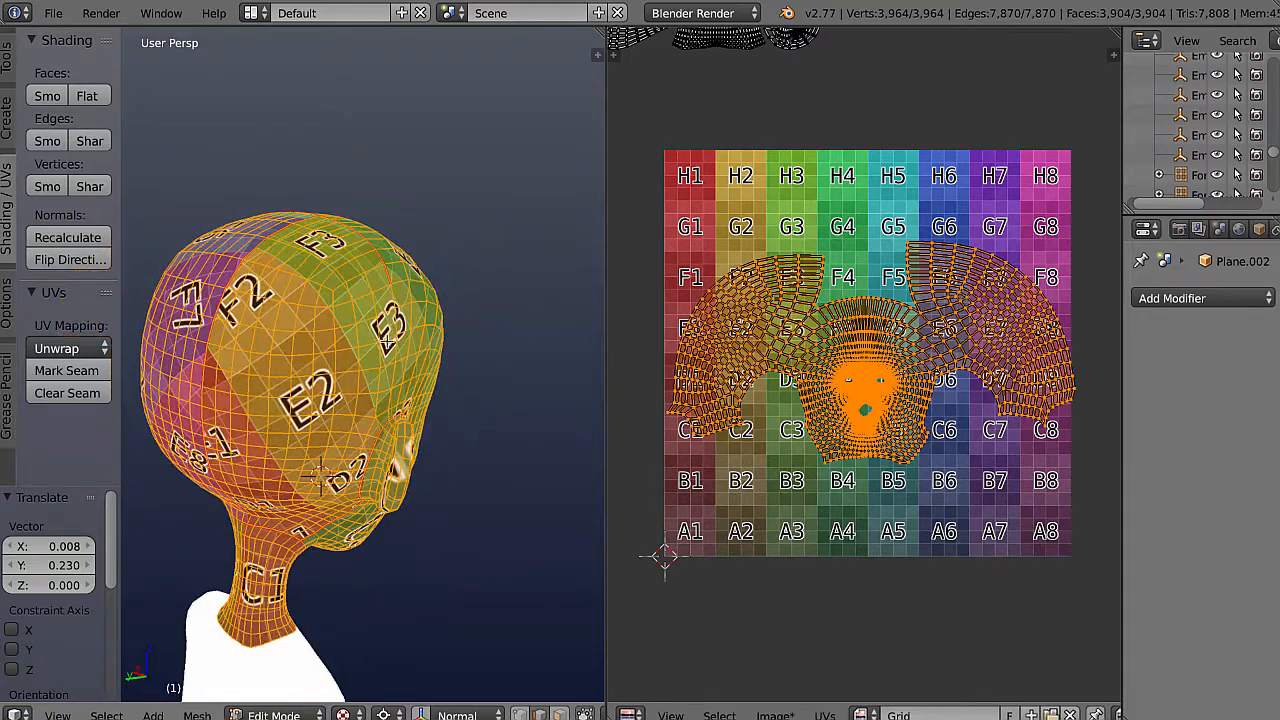
pyautogui.moveTo(297, 342); pyautogui.dragTo(226, 412, button='middle')
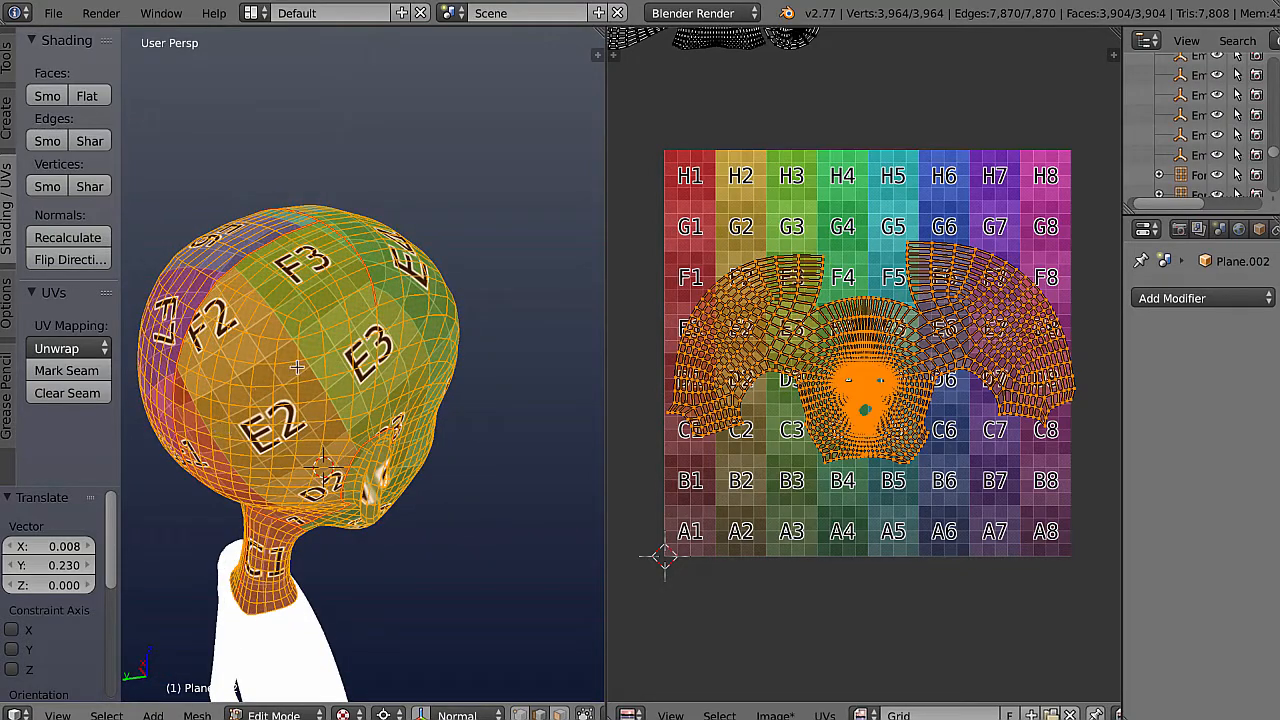
pyautogui.moveTo(385, 329); pyautogui.dragTo(479, 301, button='middle')
pyautogui.rightClick(523, 360)
pyautogui.moveTo(531, 429); pyautogui.dragTo(349, 313, button='middle')
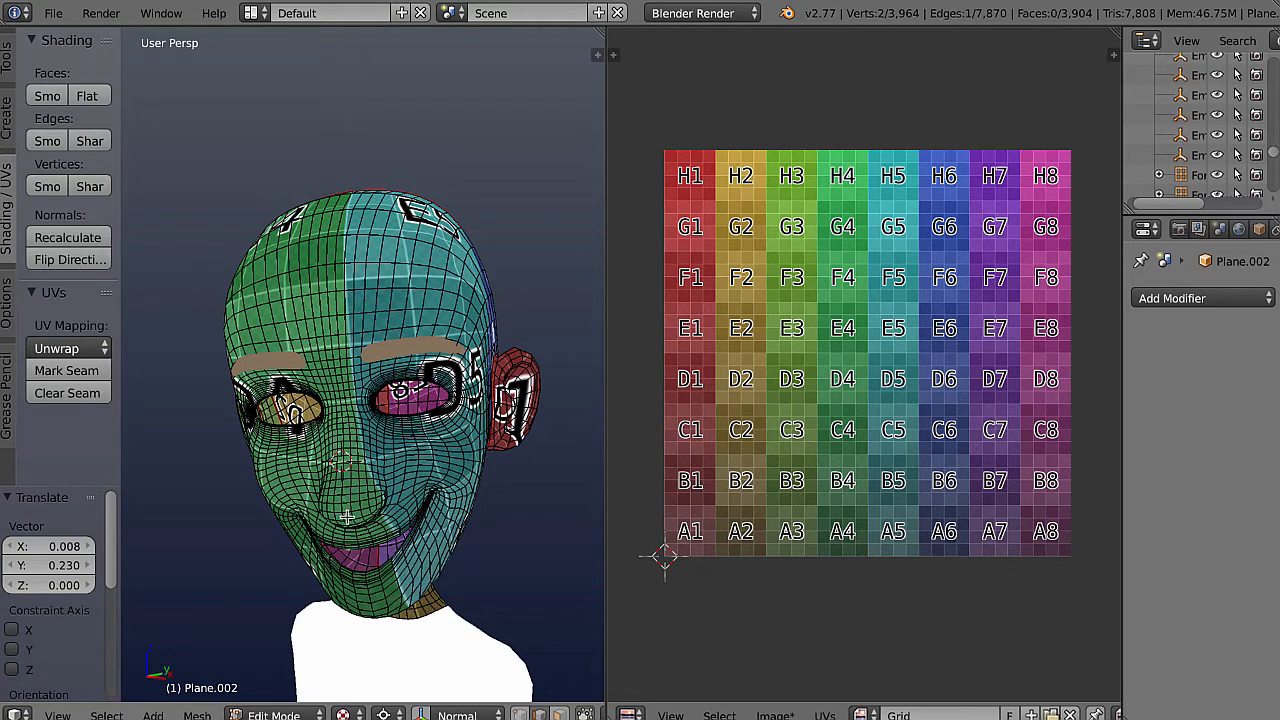
pyautogui.moveTo(381, 510); pyautogui.dragTo(405, 455, button='middle')
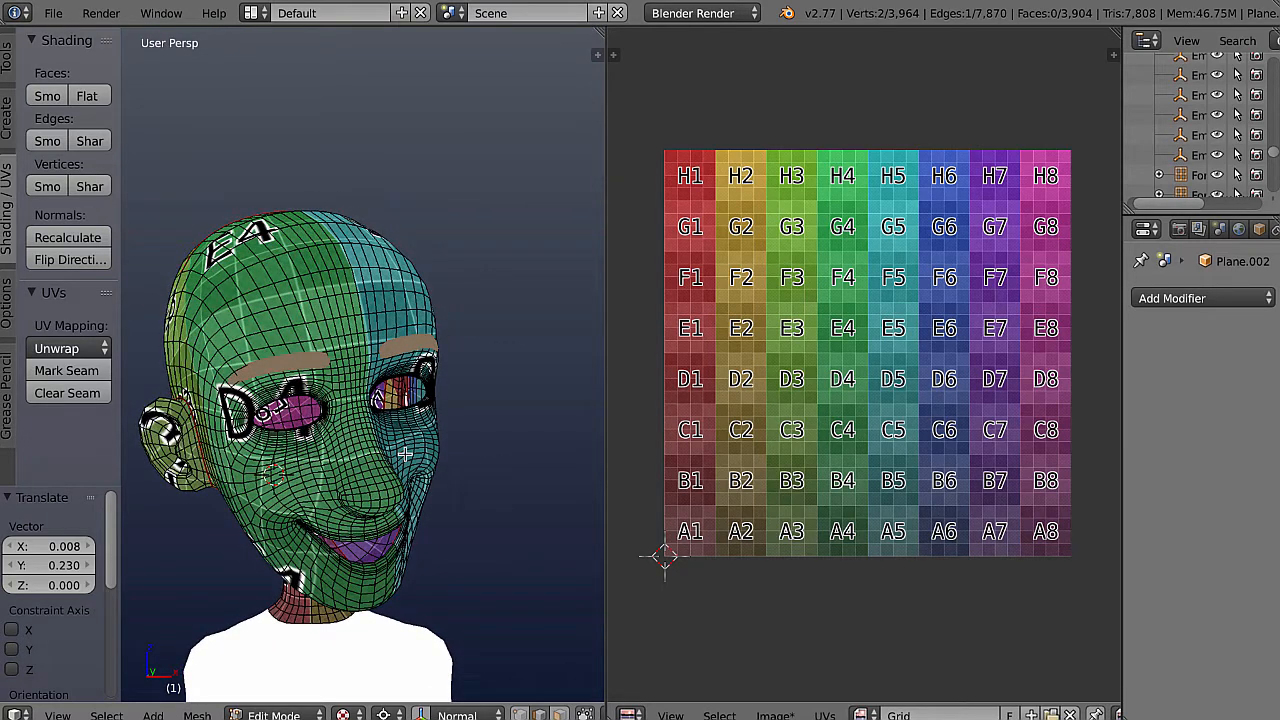
# Select the entire head mesh so that all its UVs are shown again
pyautogui.press('a')
pyautogui.press('a')
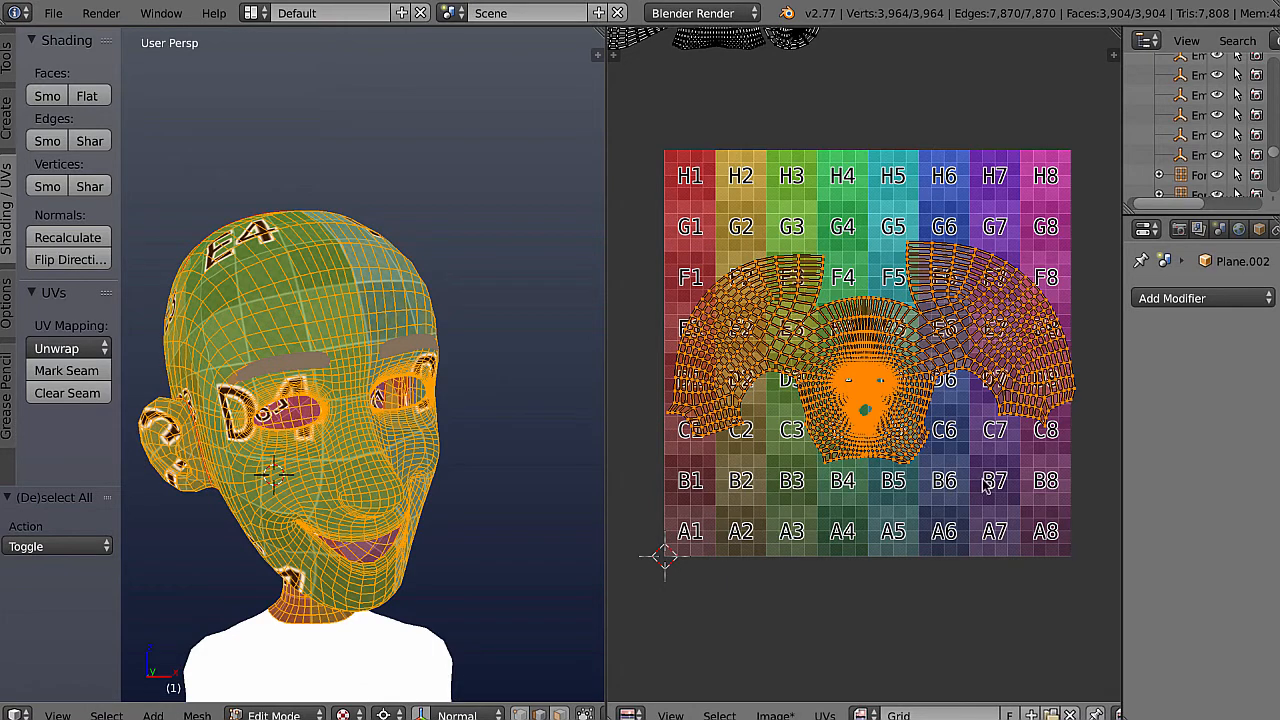
pyautogui.moveTo(985, 484); pyautogui.dragTo(986, 470, button='middle')
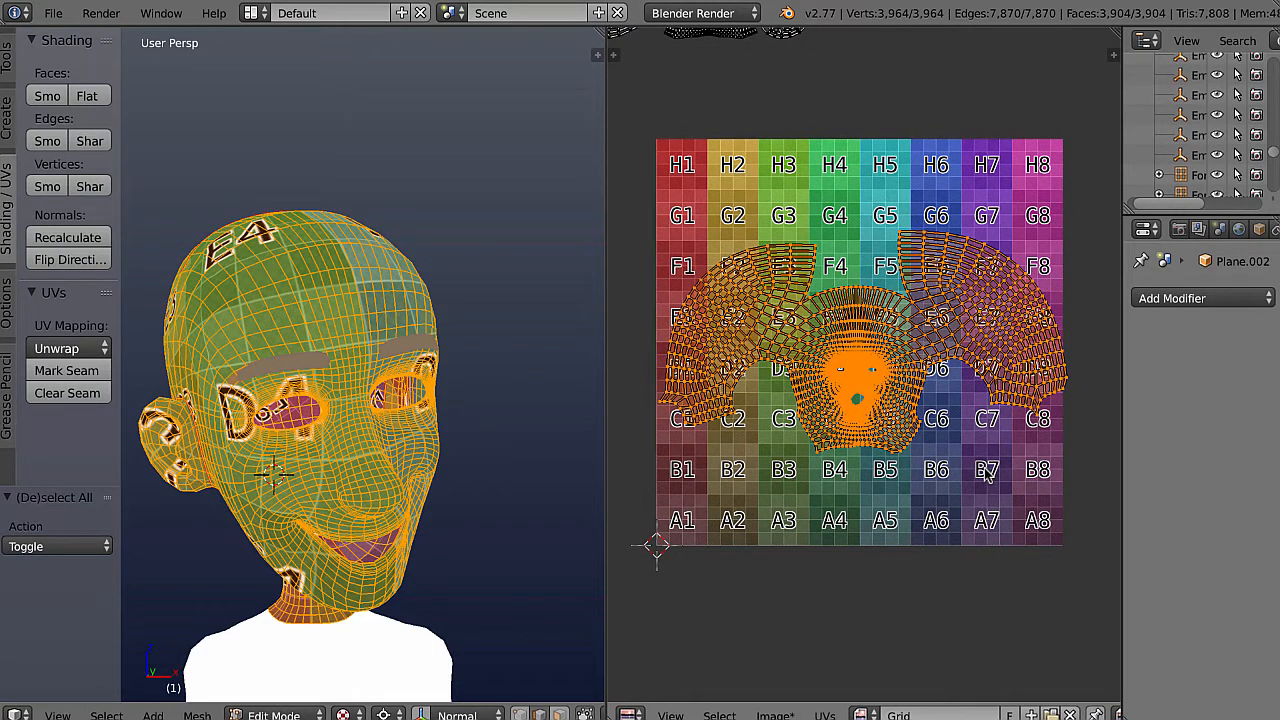
# Review the mesh's Live Unwrap option and enable Live Unwrap for the UV editor
pyautogui.click(825, 714)
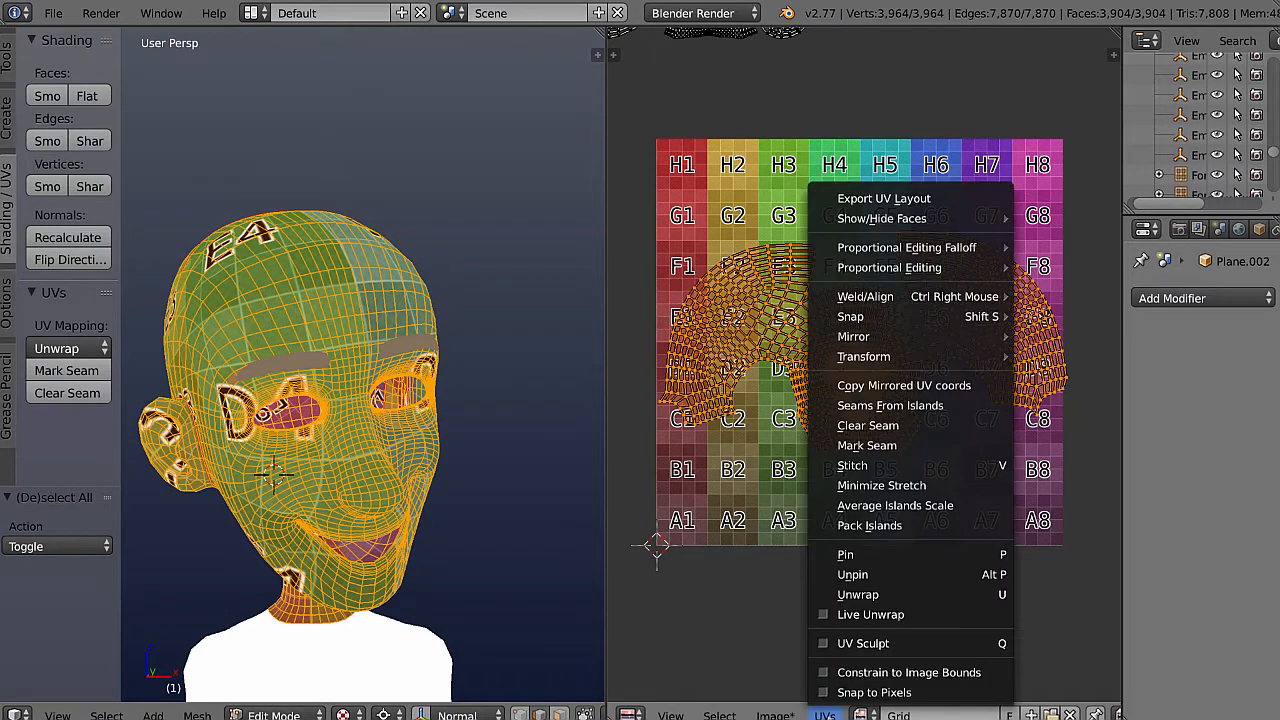
pyautogui.click(870, 615)
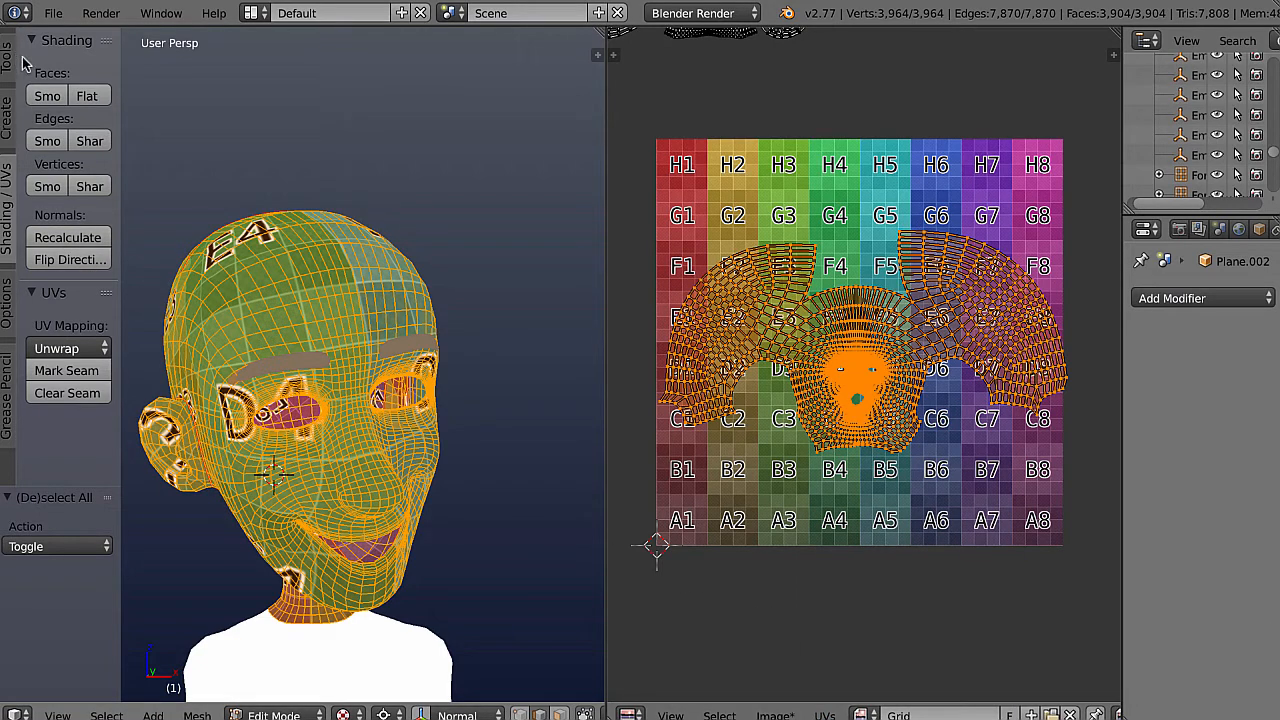
pyautogui.click(7, 305)
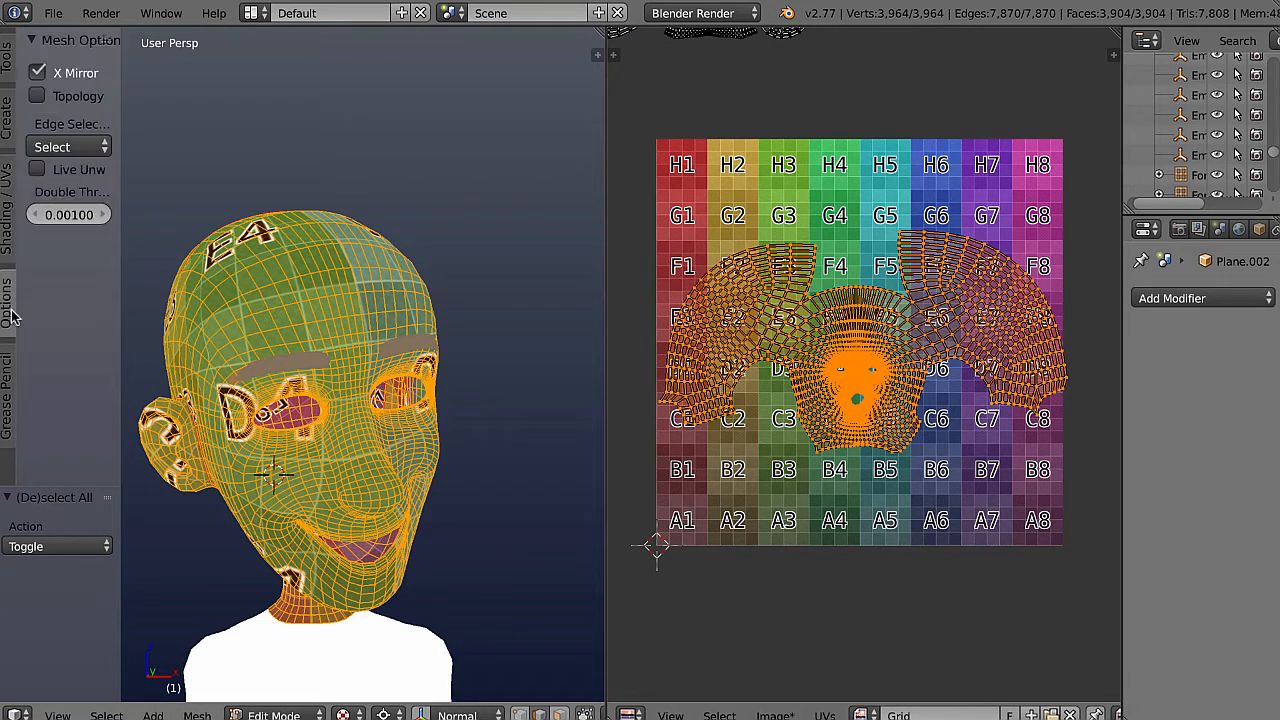
pyautogui.moveTo(121, 190); pyautogui.dragTo(173, 186)
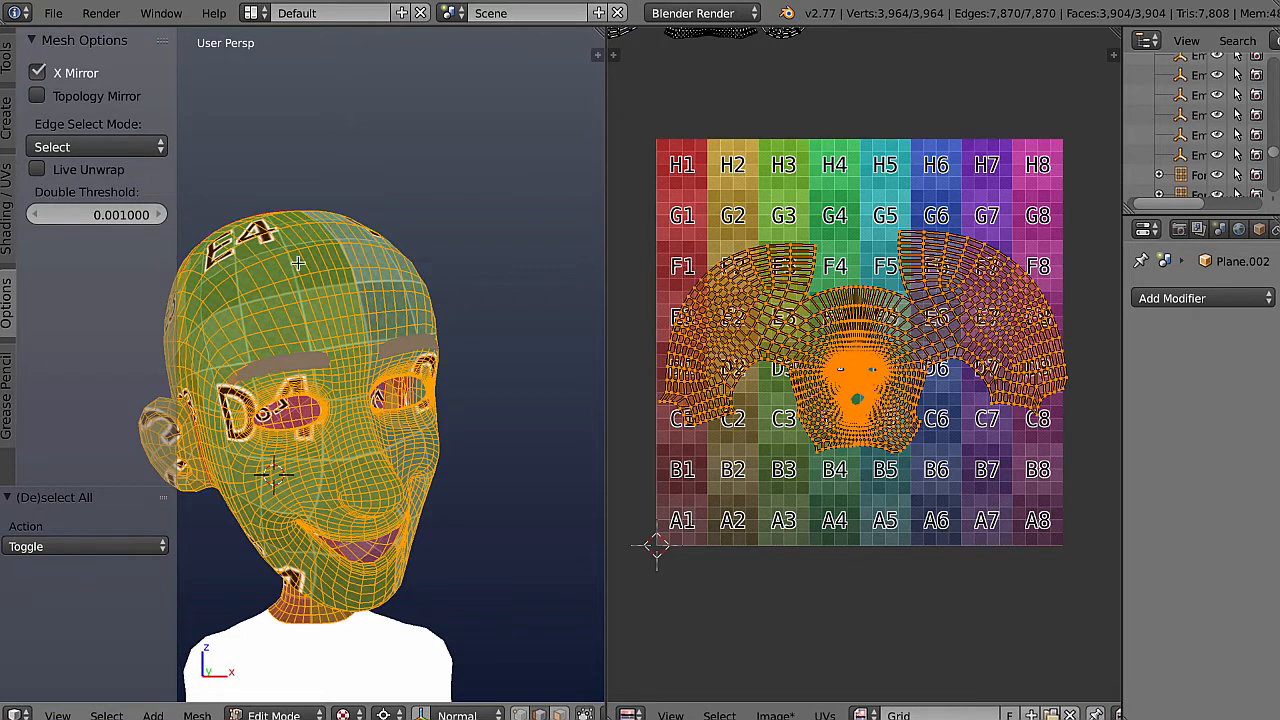
pyautogui.click(826, 715)
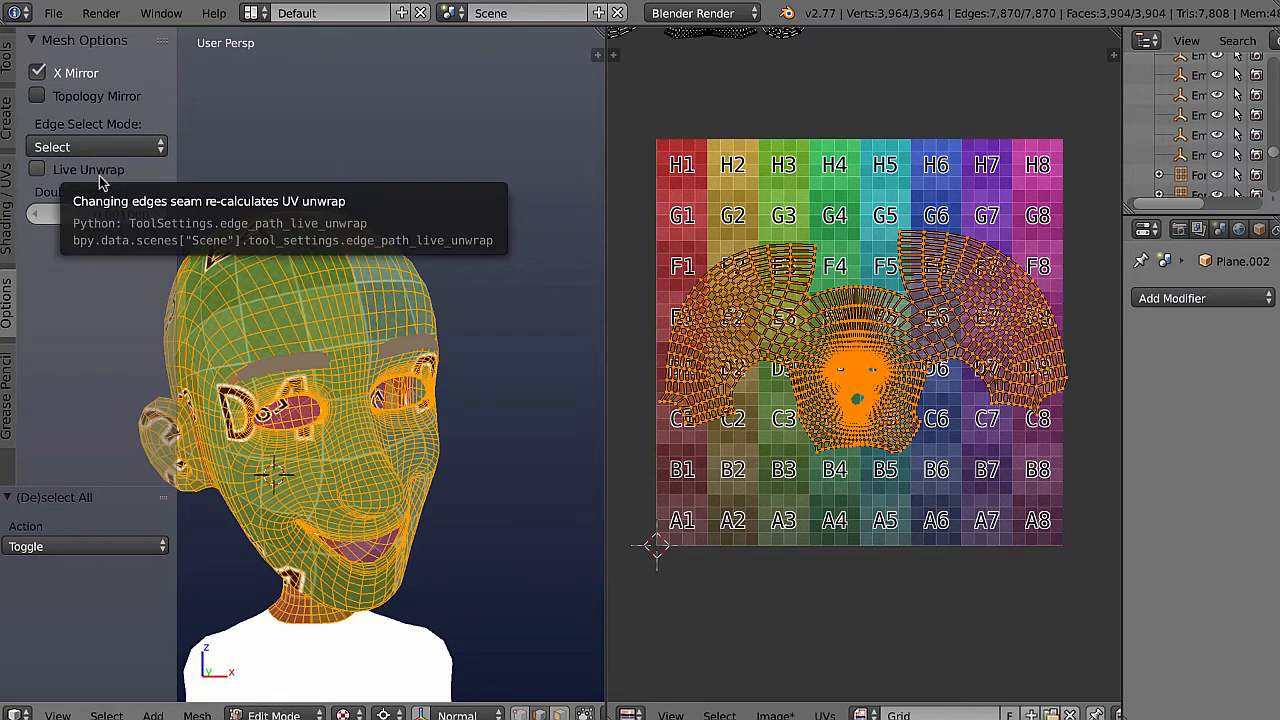
pyautogui.click(826, 715)
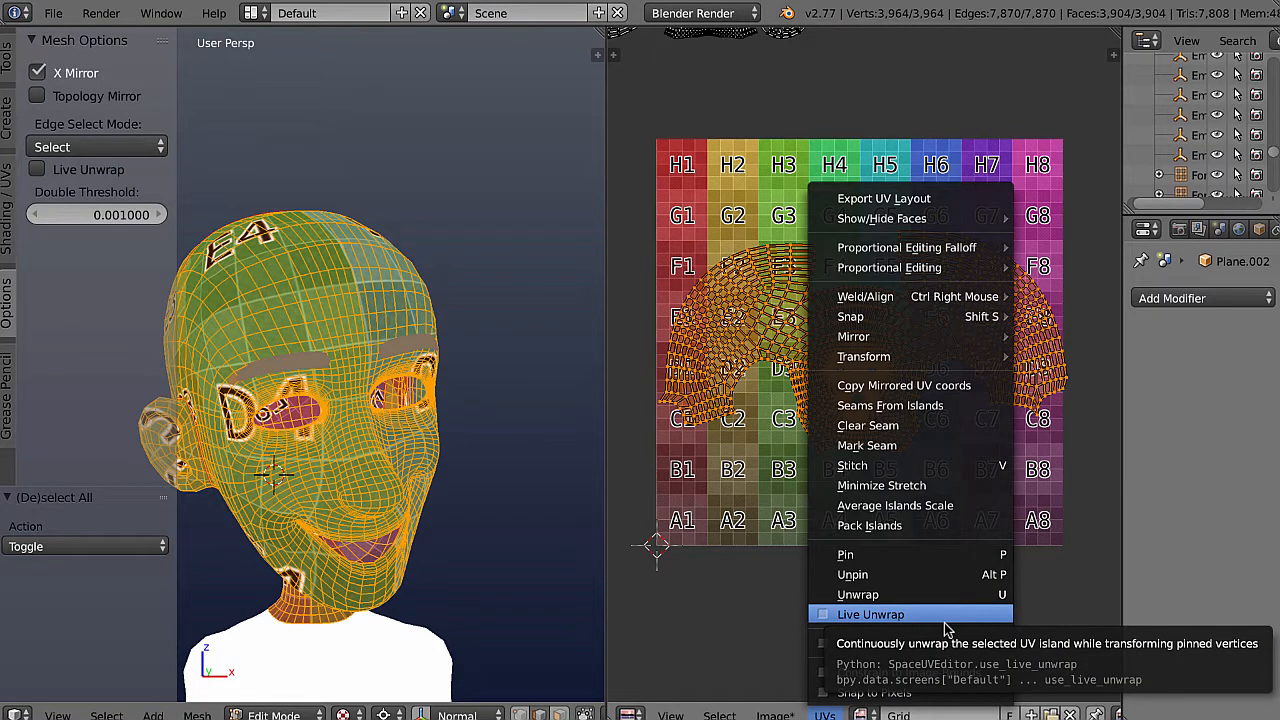
pyautogui.click(916, 596)
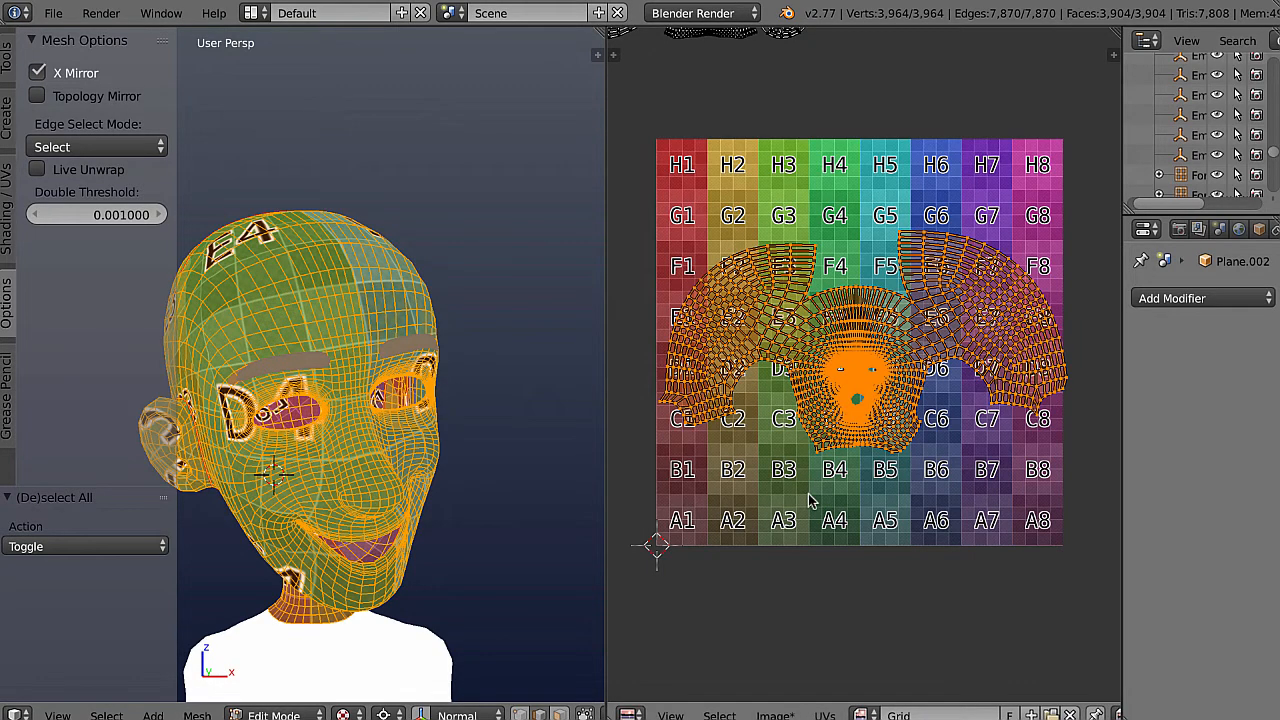
# Set the UV selection mode to Vertex for working on the face island
pyautogui.scroll(3, 870, 488)
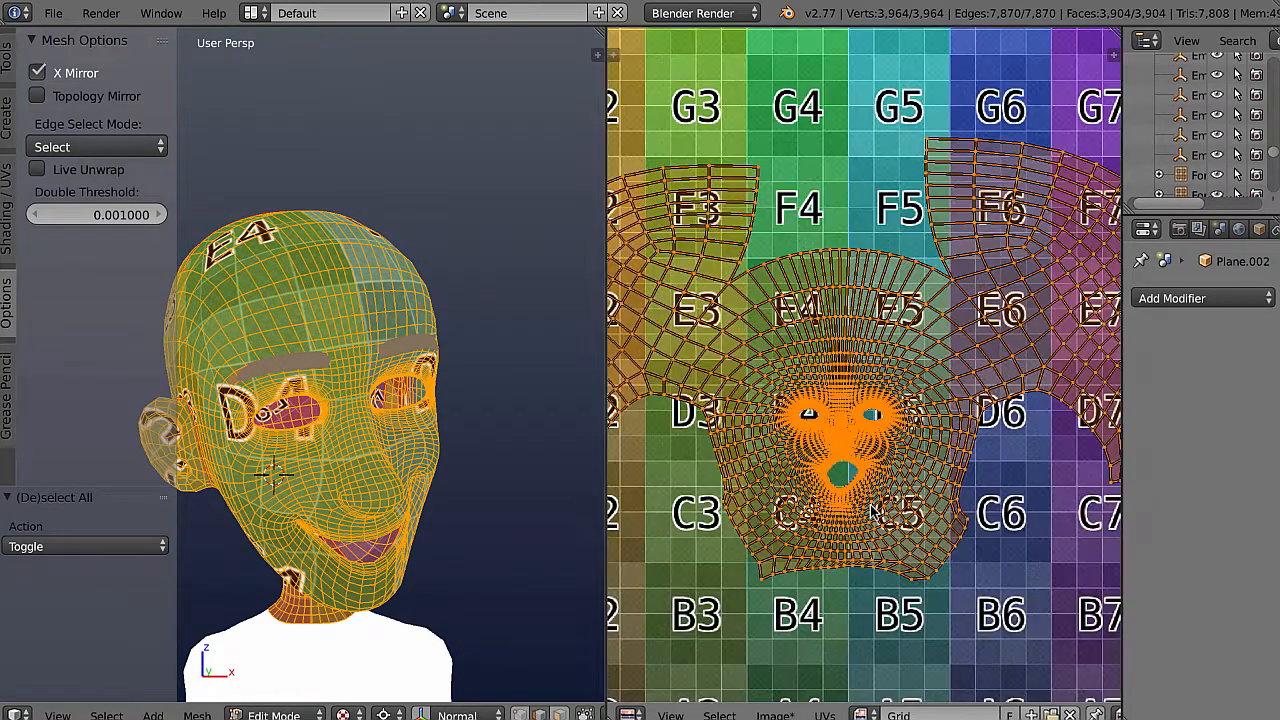
pyautogui.scroll(1, 872, 512)
pyautogui.moveTo(850, 505); pyautogui.dragTo(898, 345, button='middle')
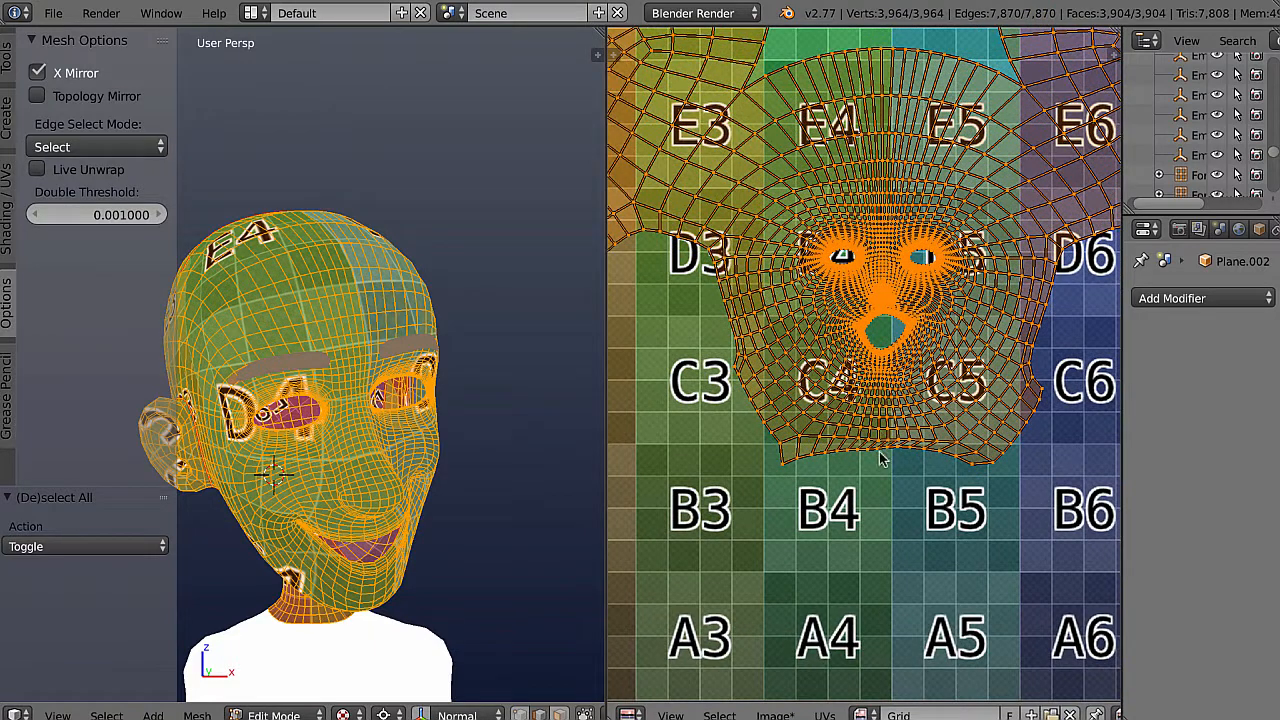
pyautogui.moveTo(929, 408); pyautogui.dragTo(929, 575, button='middle')
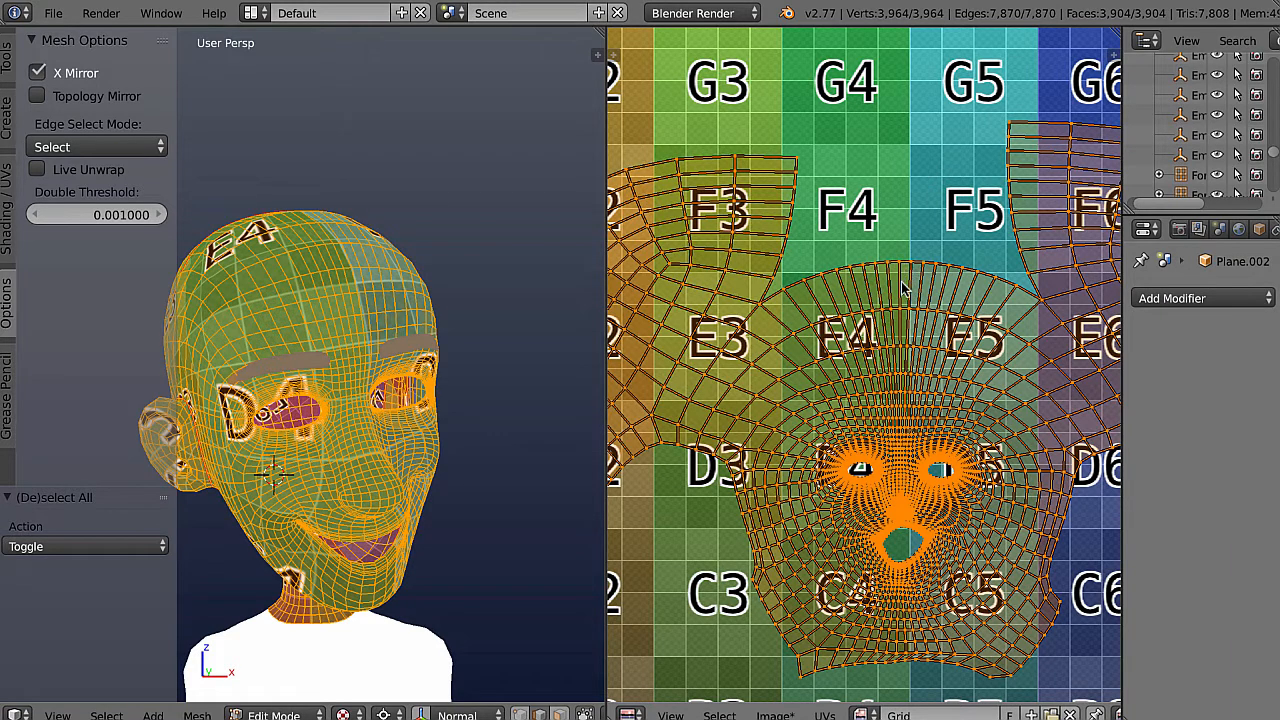
pyautogui.hotkey('ctrl', 'Tab')
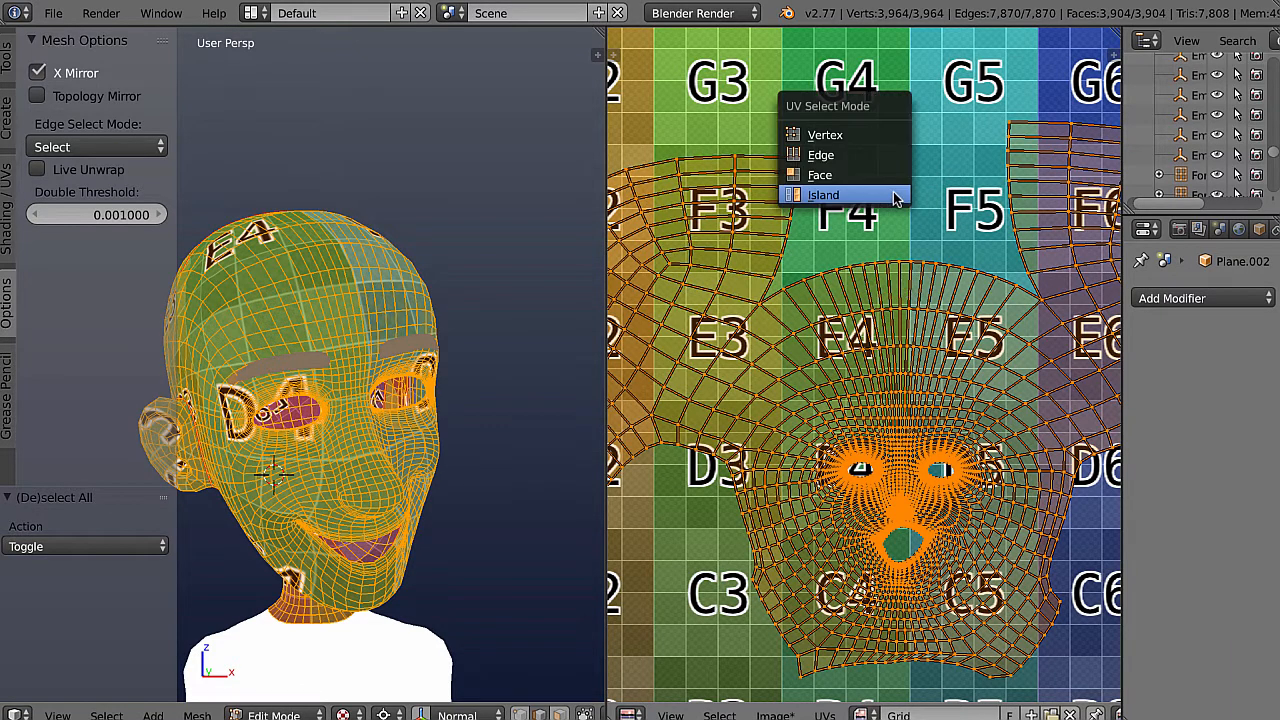
pyautogui.click(832, 129)
# Border-select the face island's top centre vertex and the upper inner corner vertices of both side flaps
pyautogui.moveTo(889, 248); pyautogui.dragTo(904, 277)
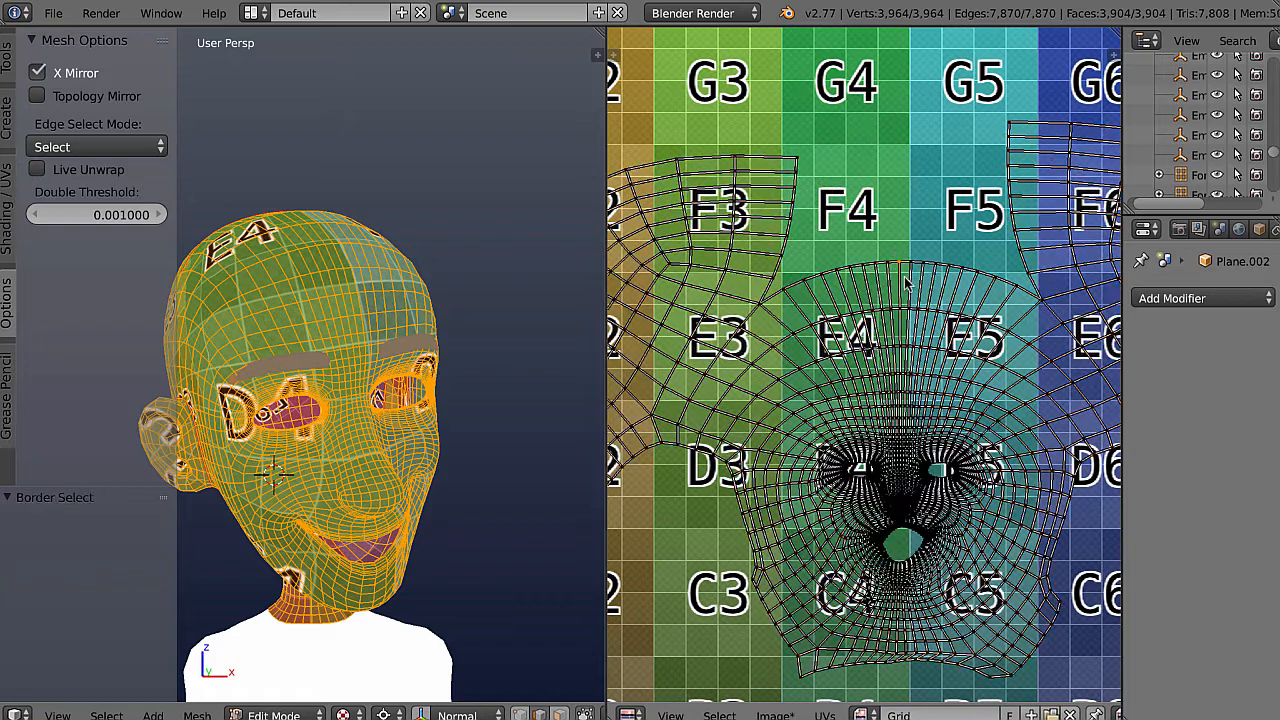
pyautogui.moveTo(800, 155); pyautogui.dragTo(793, 163)
pyautogui.press('b')
pyautogui.moveTo(992, 116); pyautogui.dragTo(1021, 134)
# Add the lowest tip vertex of the right side flap to the UV selection
pyautogui.moveTo(1050, 438); pyautogui.dragTo(865, 456, button='middle')
pyautogui.scroll(-5, 863, 455)
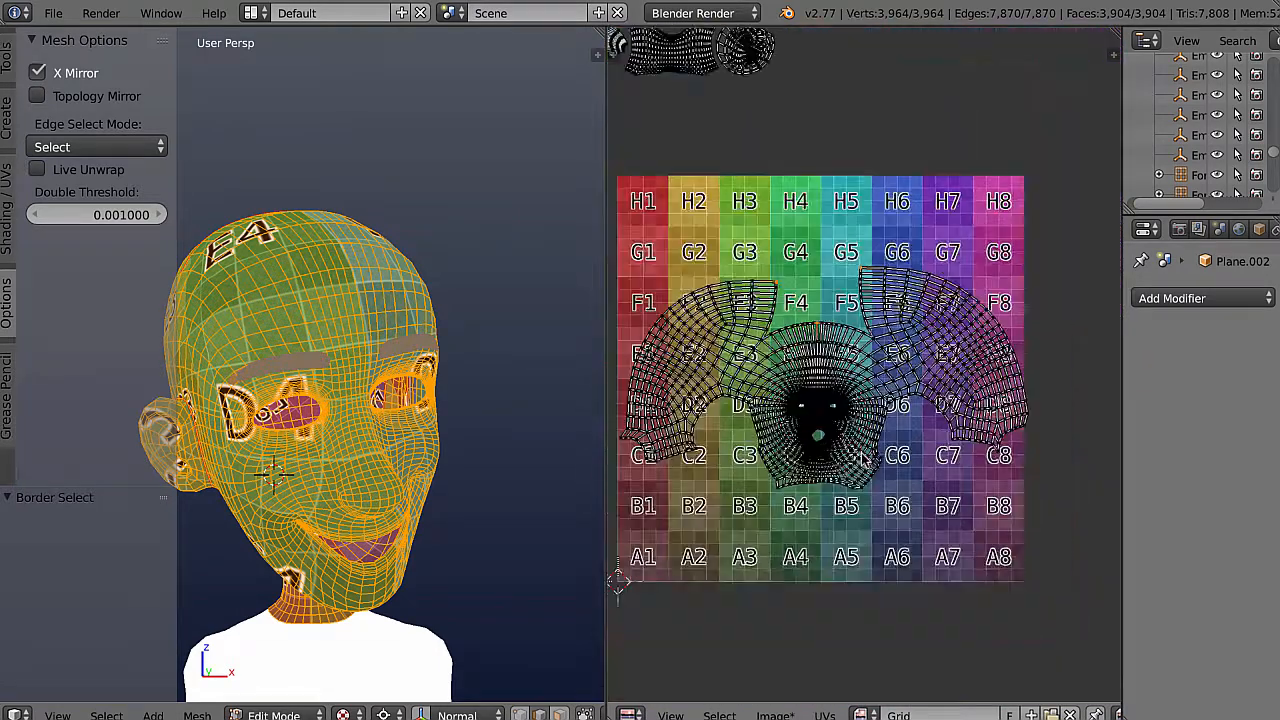
pyautogui.scroll(4, 888, 458)
pyautogui.moveTo(938, 476); pyautogui.dragTo(805, 449, button='middle')
pyautogui.scroll(2, 803, 447)
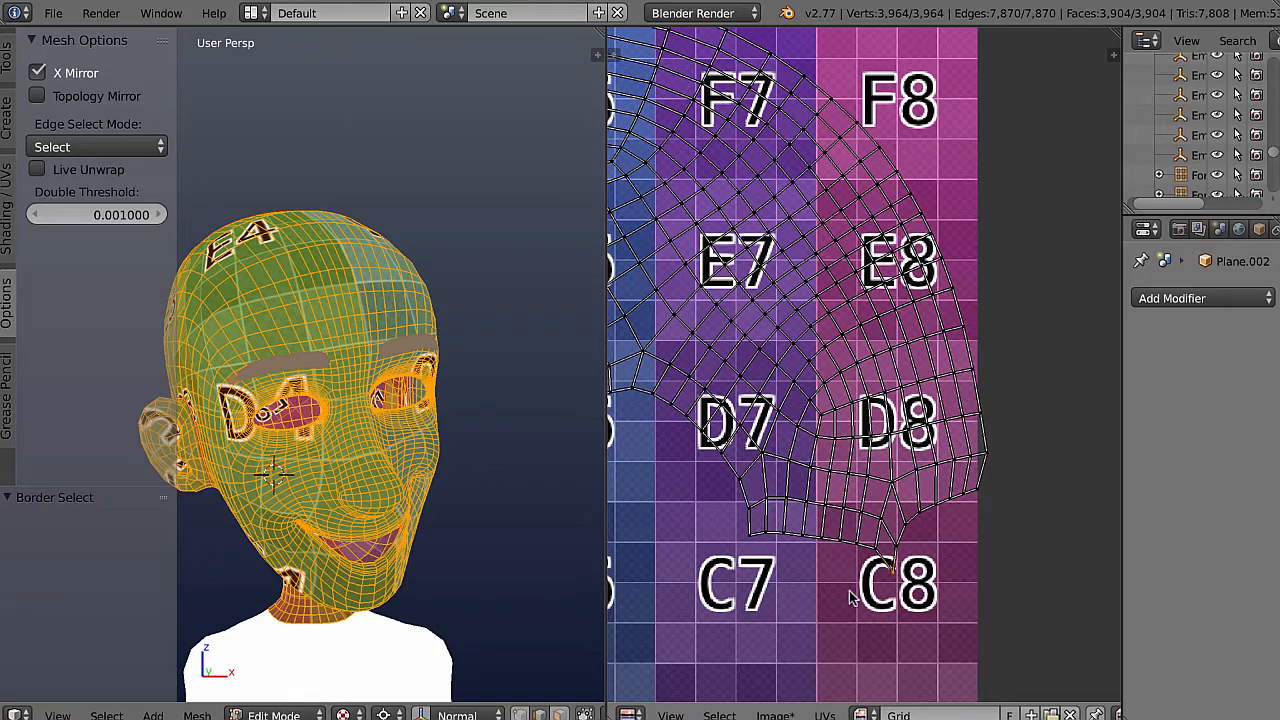
# Add the lowest tip vertex of the left side flap to the UV selection
pyautogui.moveTo(780, 574); pyautogui.dragTo(694, 511, button='middle')
pyautogui.scroll(-1, 585, 508)
pyautogui.scroll(-3, 797, 472)
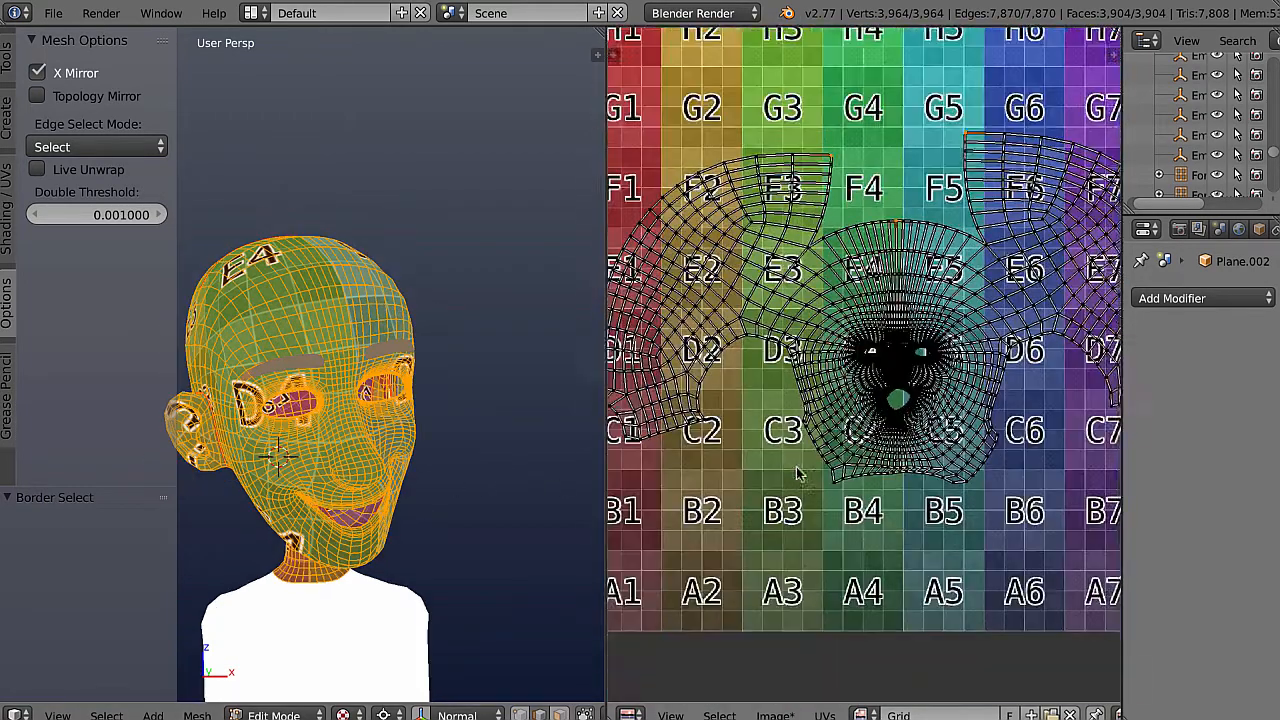
pyautogui.moveTo(797, 472); pyautogui.dragTo(937, 503, button='middle')
pyautogui.scroll(2, 805, 509)
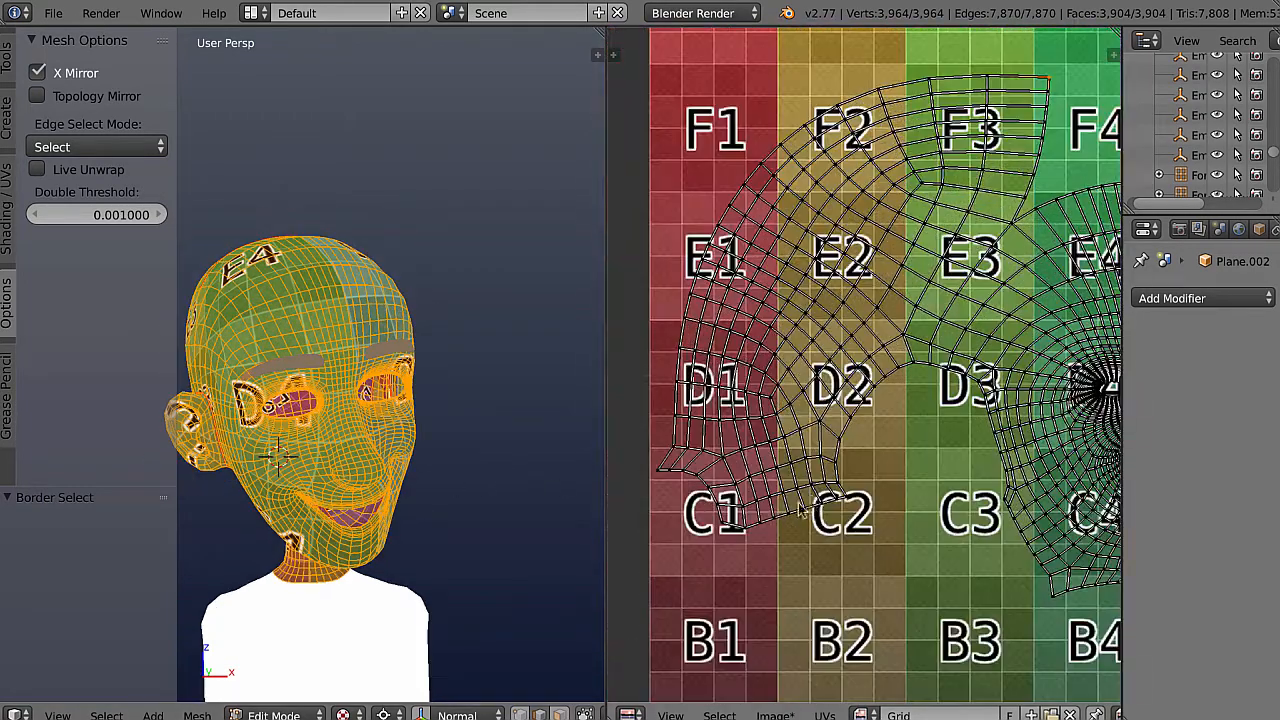
pyautogui.keyDown('shift'); pyautogui.rightClick(724, 522); pyautogui.keyUp('shift')
# Pin the selected key vertices of the face island and its side flaps
pyautogui.moveTo(902, 484); pyautogui.dragTo(712, 487, button='middle')
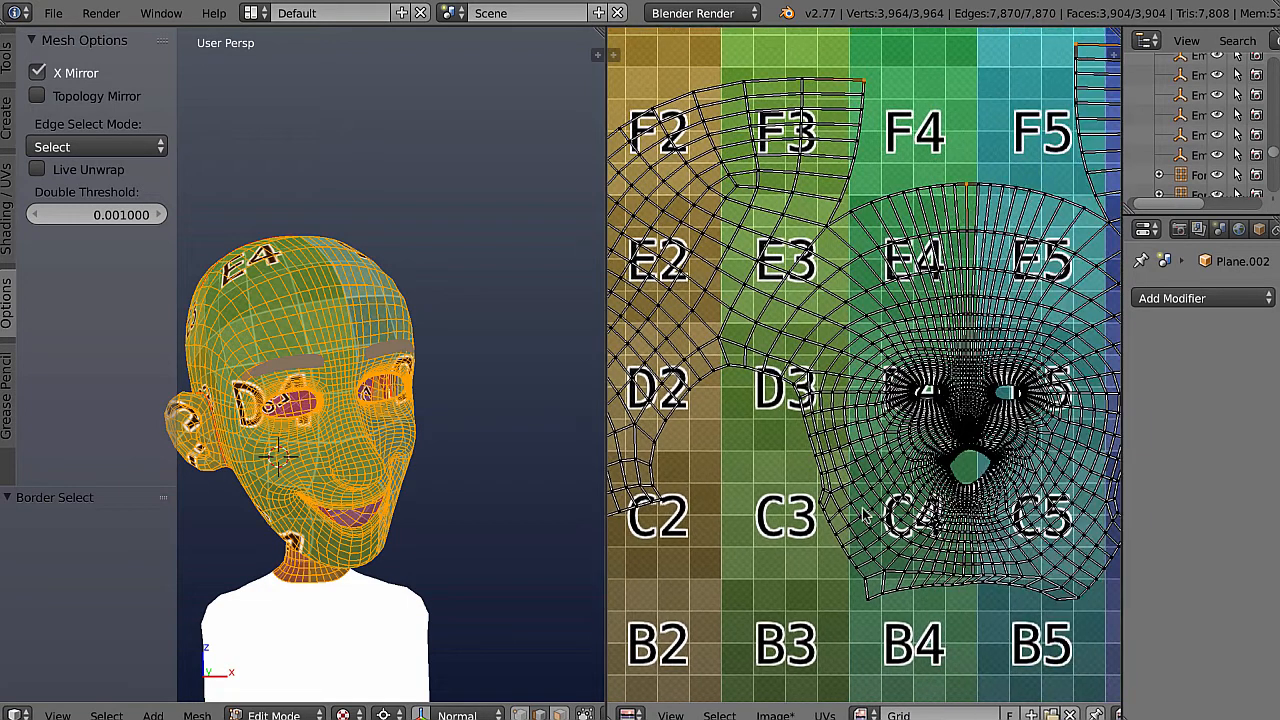
pyautogui.scroll(-3, 862, 508)
pyautogui.moveTo(891, 501)
pyautogui.mouseDown(button='middle')
pyautogui.moveTo(841, 504)
pyautogui.moveTo(880, 508)
pyautogui.moveTo(868, 508)
pyautogui.mouseUp(button='middle')
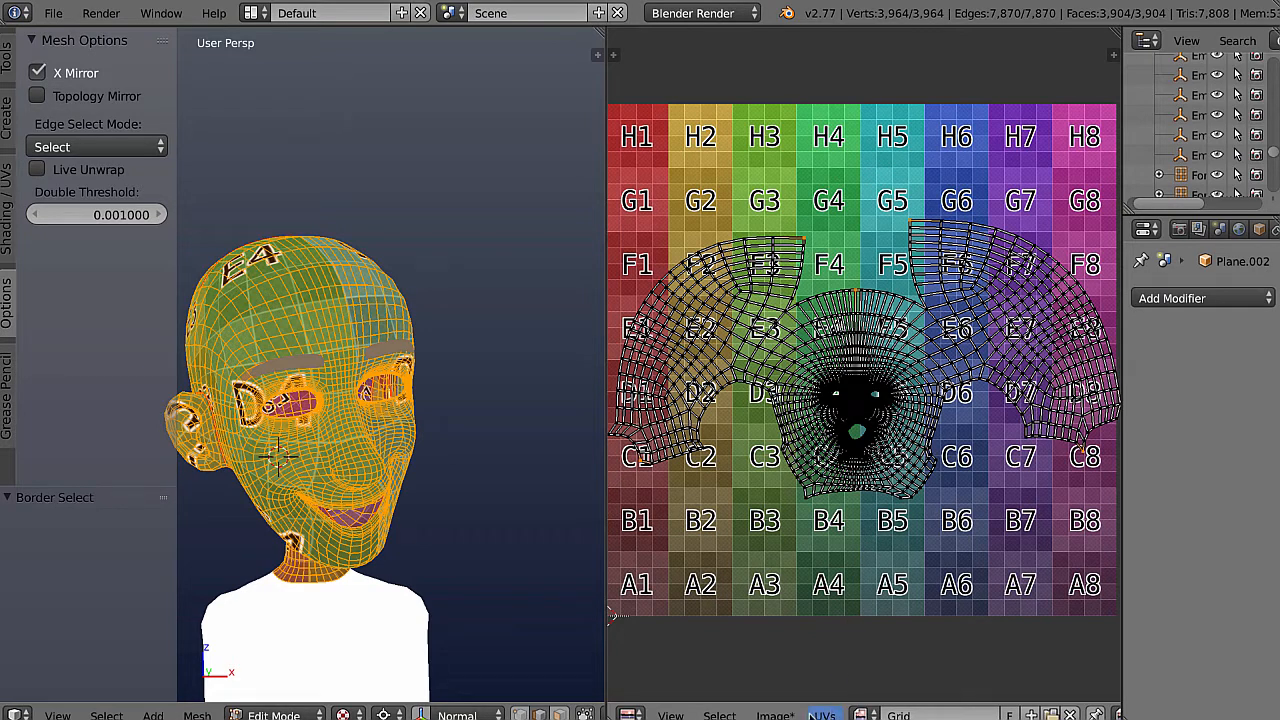
pyautogui.click(821, 714)
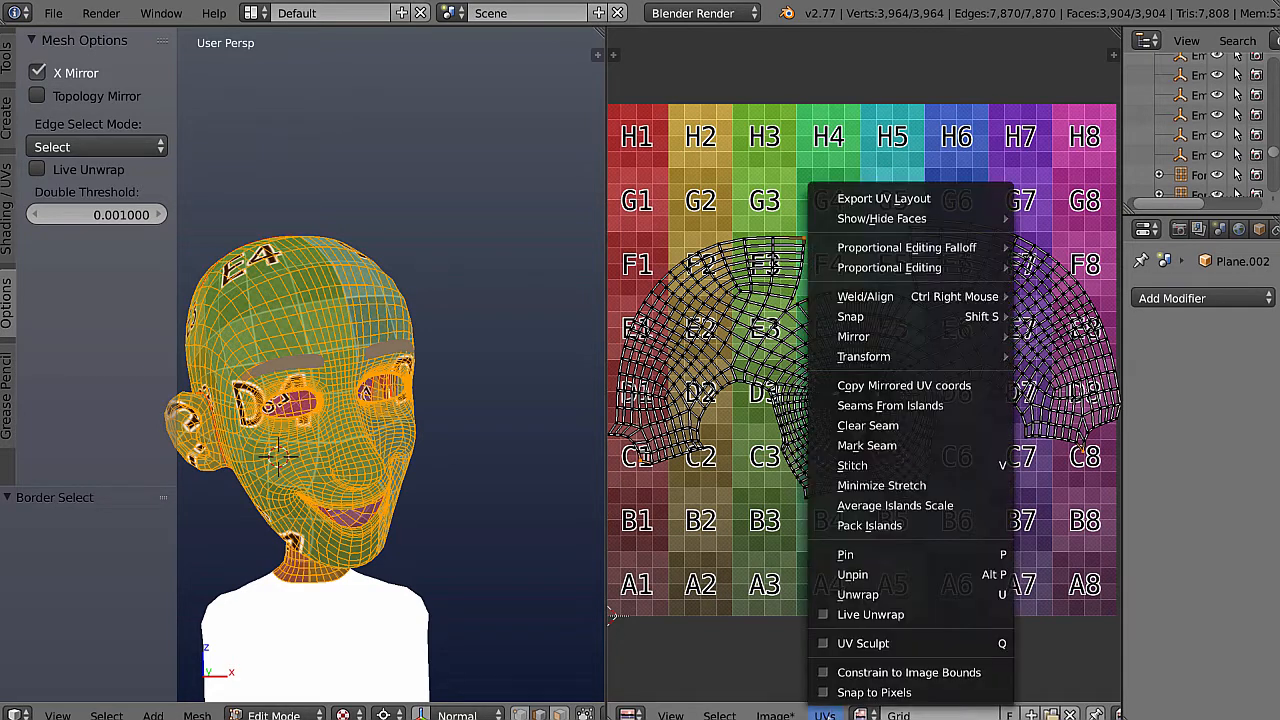
pyautogui.click(982, 556)
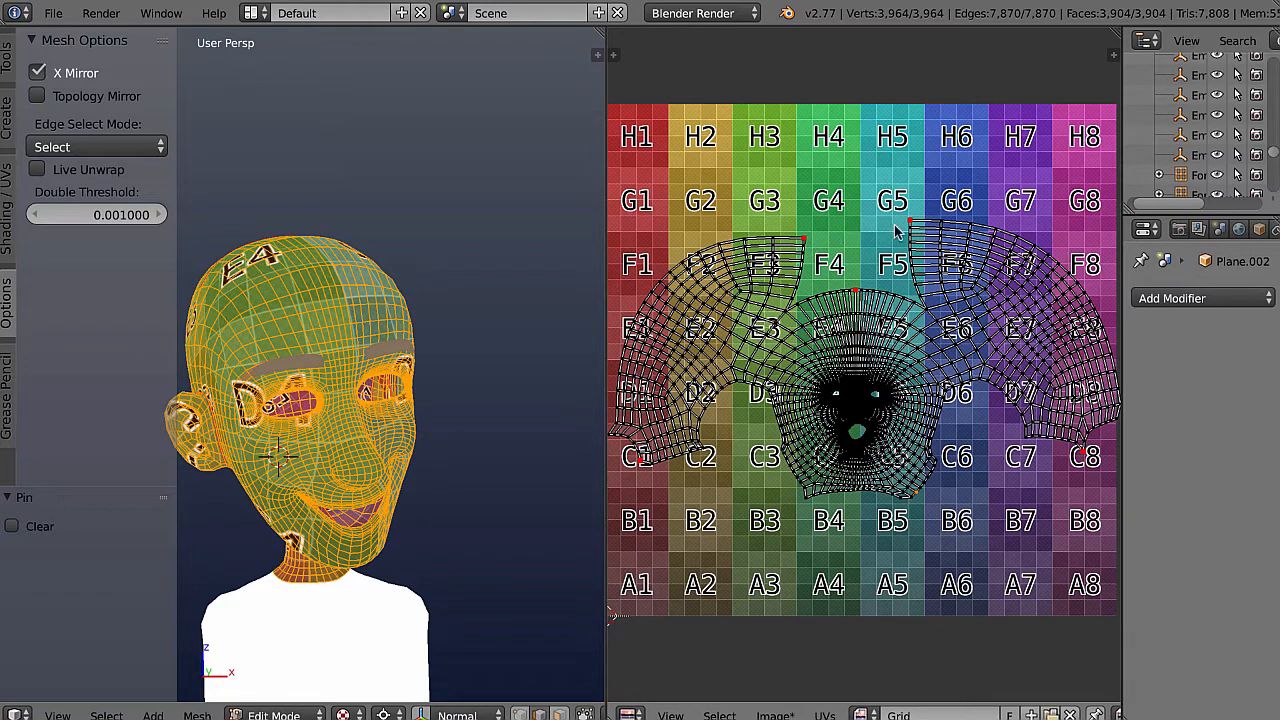
# Select and pin one outer edge vertex on each side of the central face area, roughly level with the mouth
pyautogui.scroll(3, 826, 487)
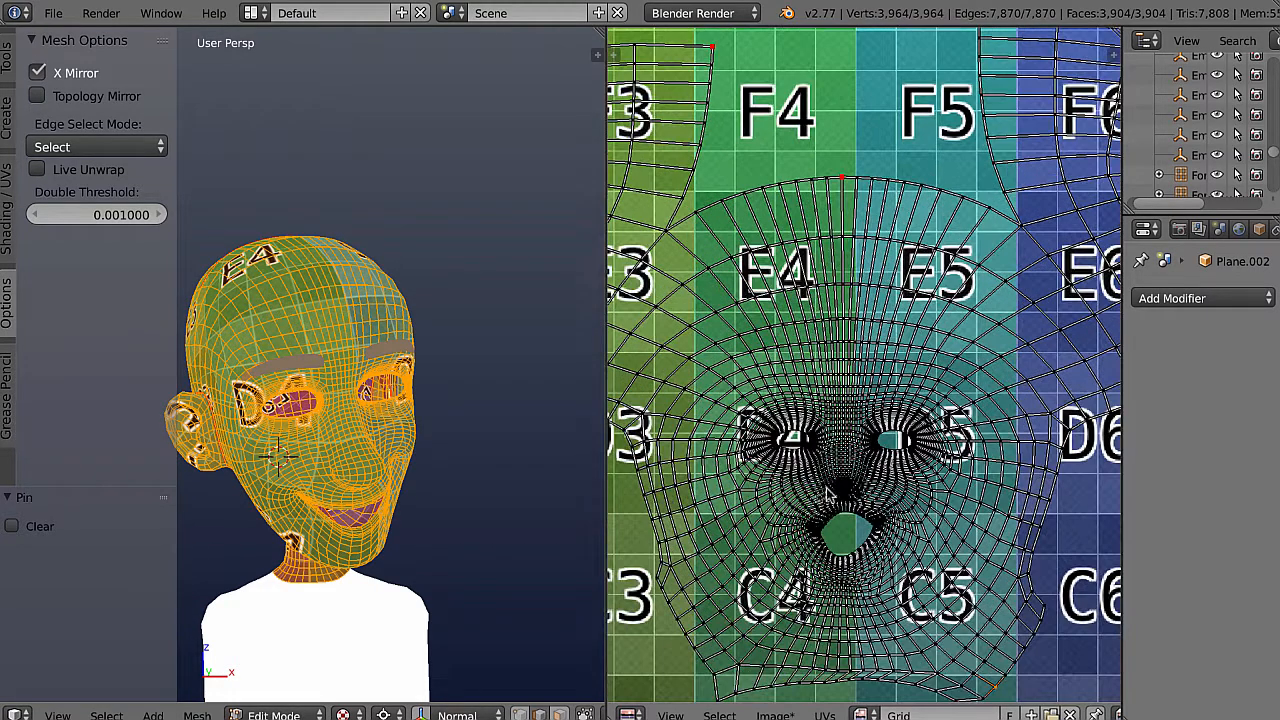
pyautogui.rightClick(689, 463)
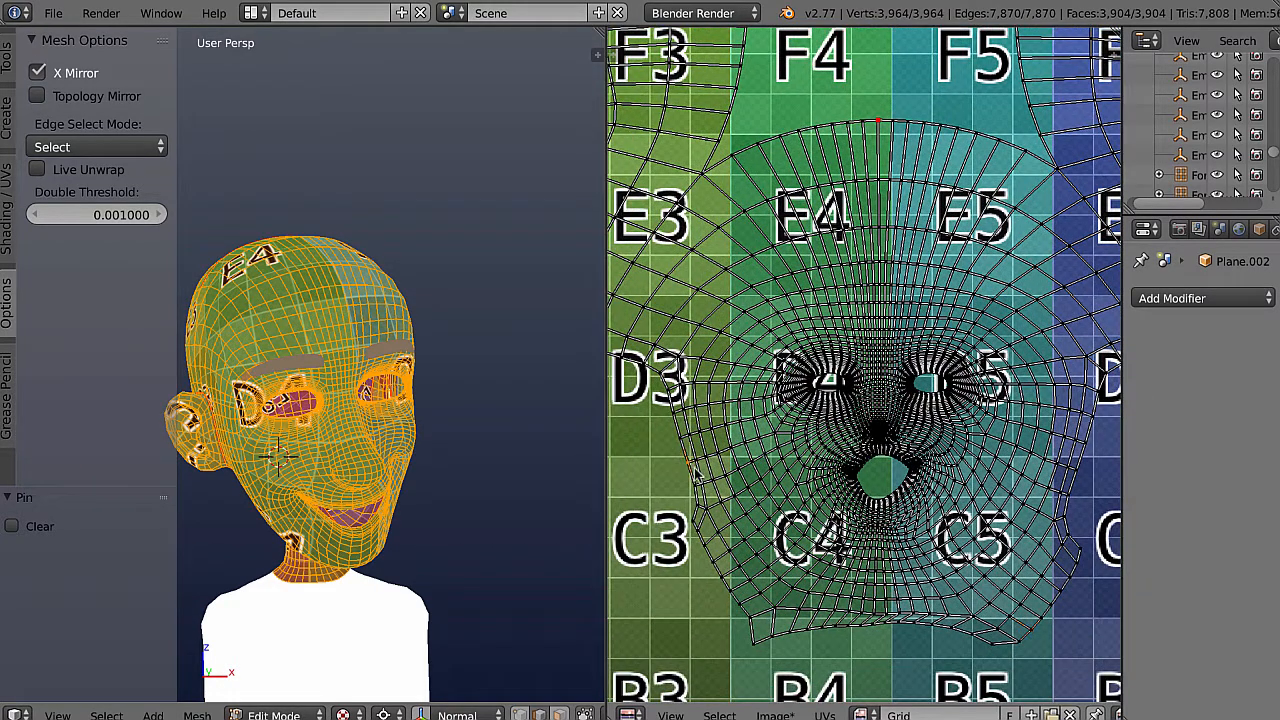
pyautogui.moveTo(930, 478); pyautogui.dragTo(872, 476, button='middle')
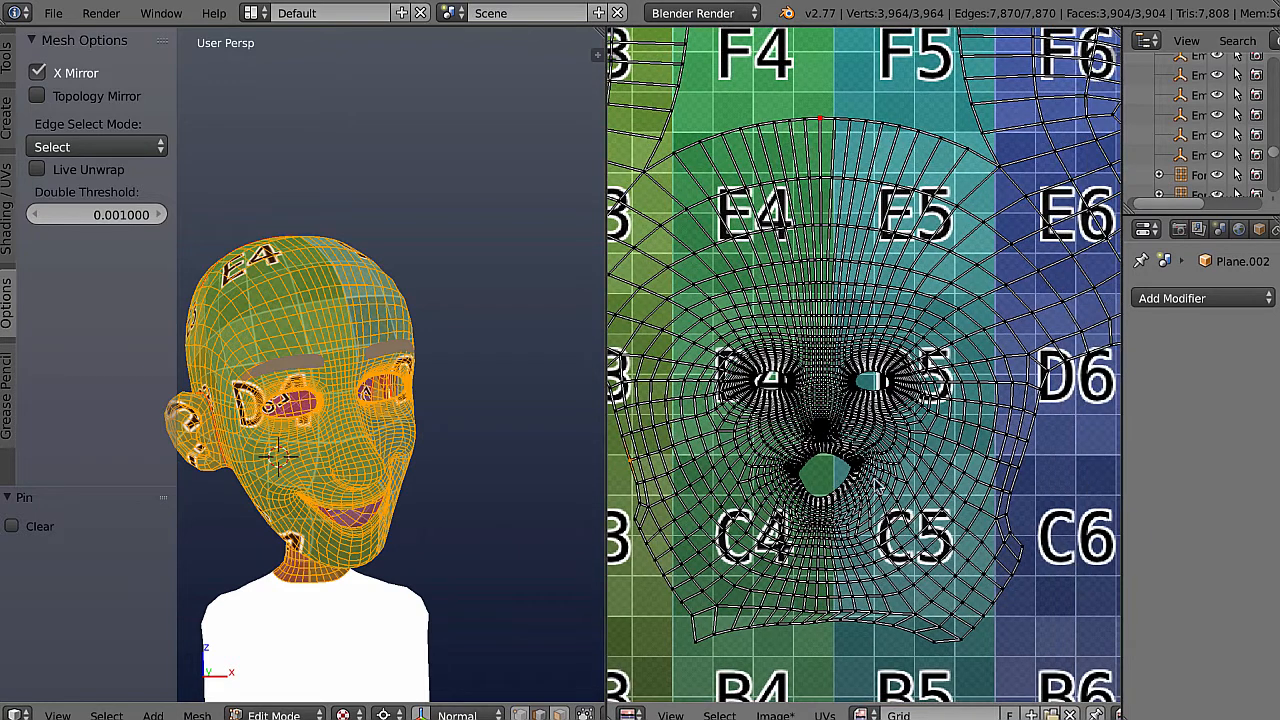
pyautogui.rightClick(1027, 442)
pyautogui.scroll(-3, 1035, 635)
pyautogui.moveTo(958, 512); pyautogui.dragTo(982, 526, button='middle')
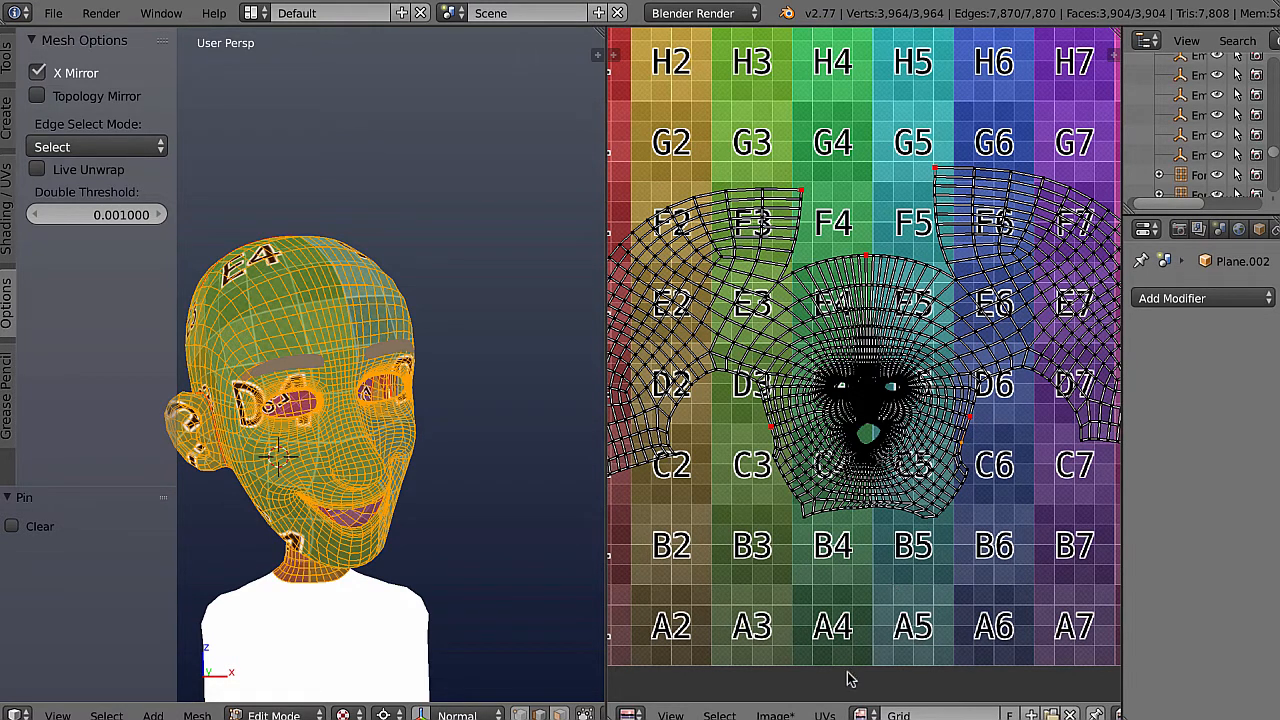
# Enable Live Unwrap and scale the two pinned side vertices of the central face area apart by 1.765
pyautogui.click(824, 715)
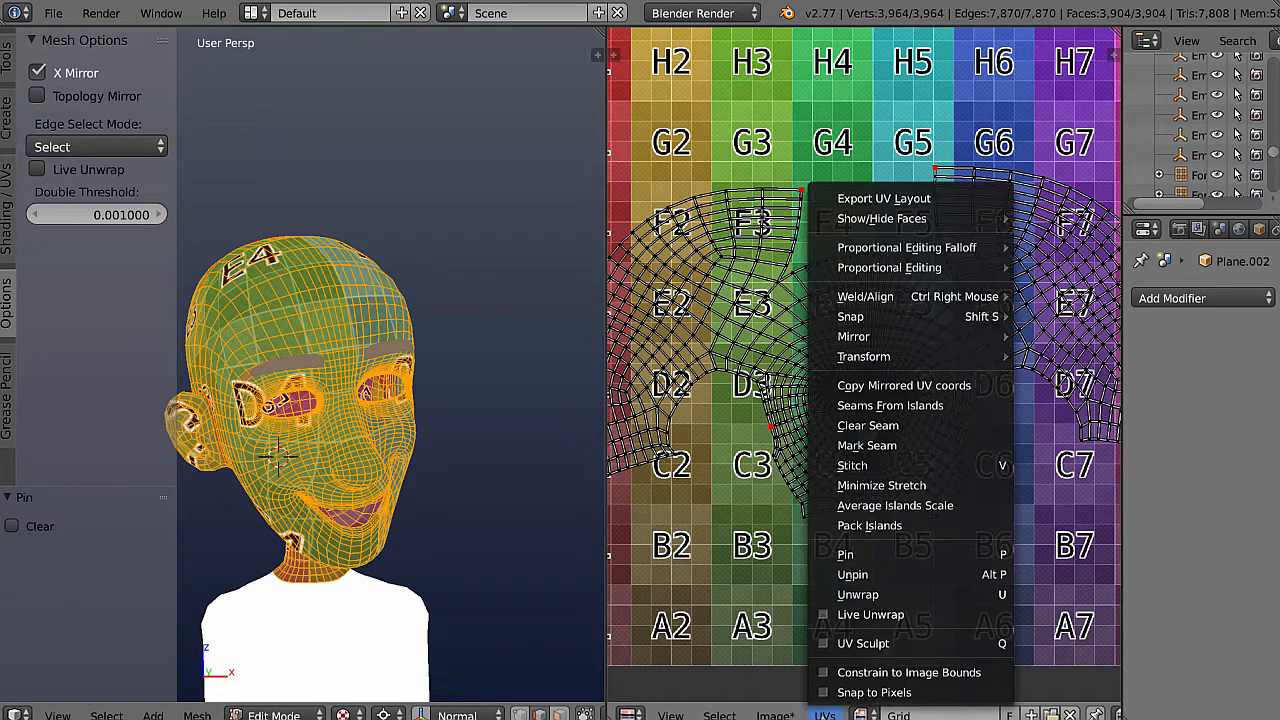
pyautogui.click(911, 617)
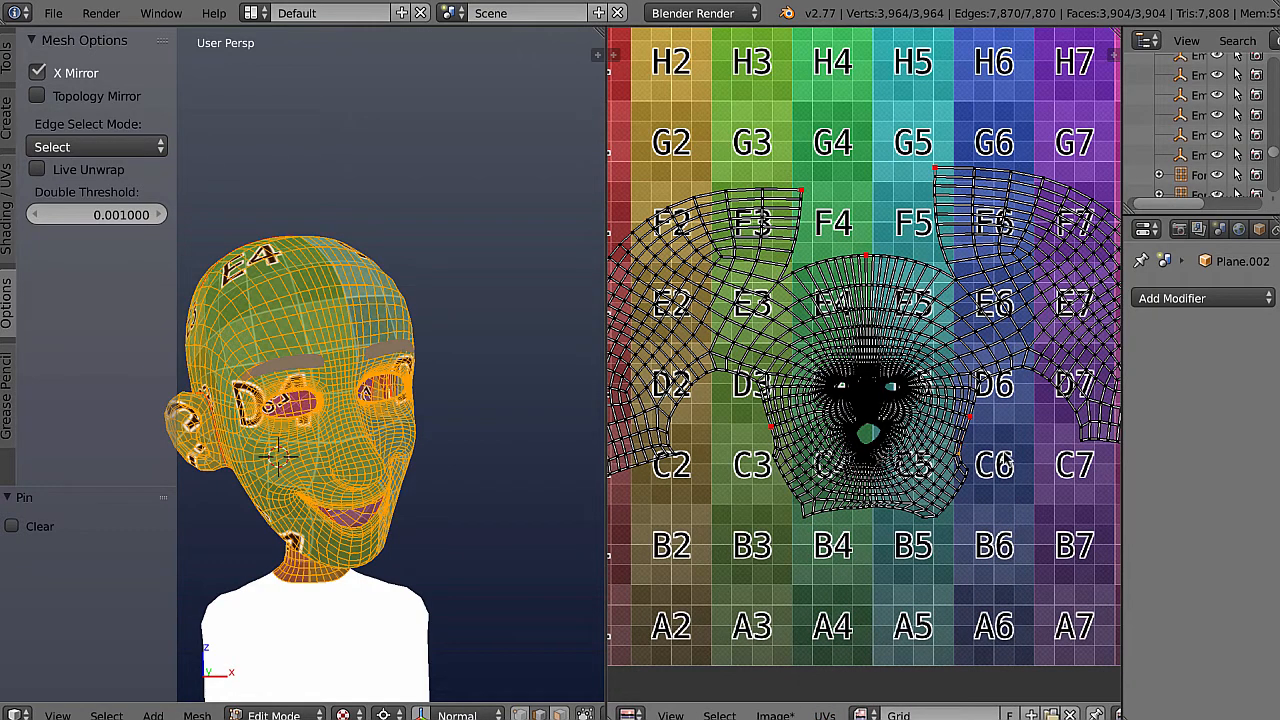
pyautogui.scroll(4, 1007, 470)
pyautogui.scroll(-2, 973, 473)
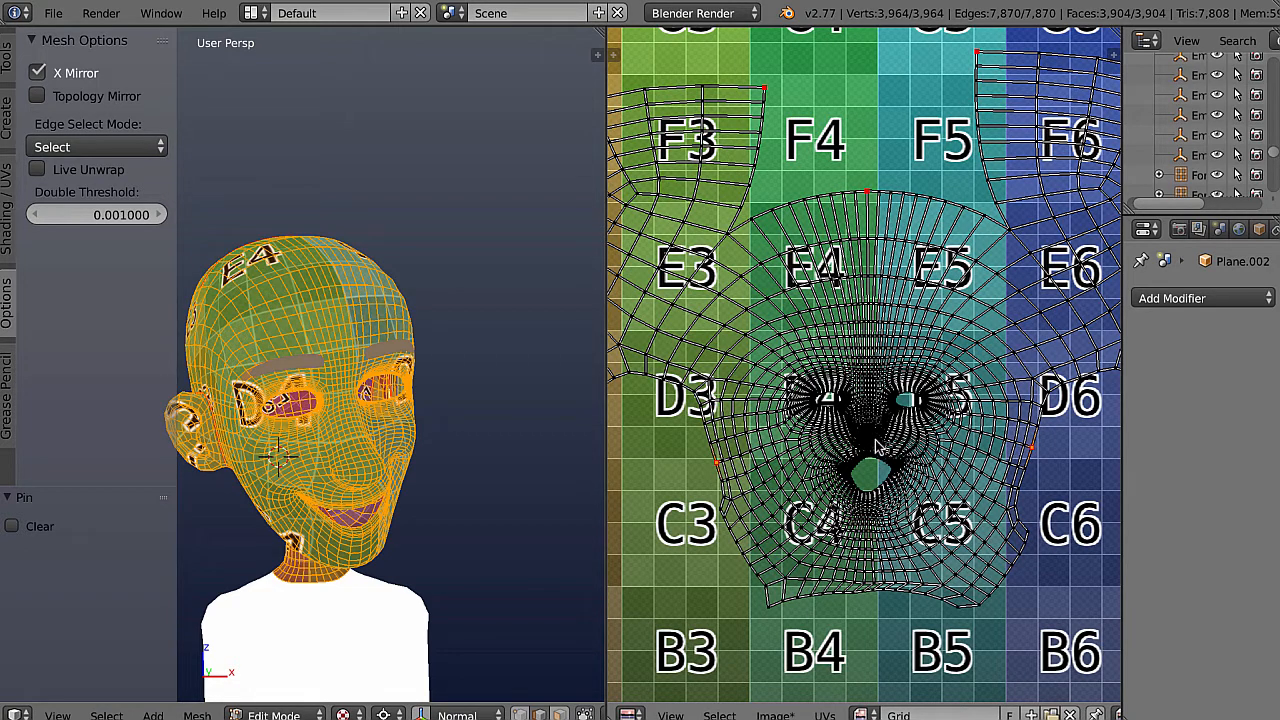
pyautogui.press('s')
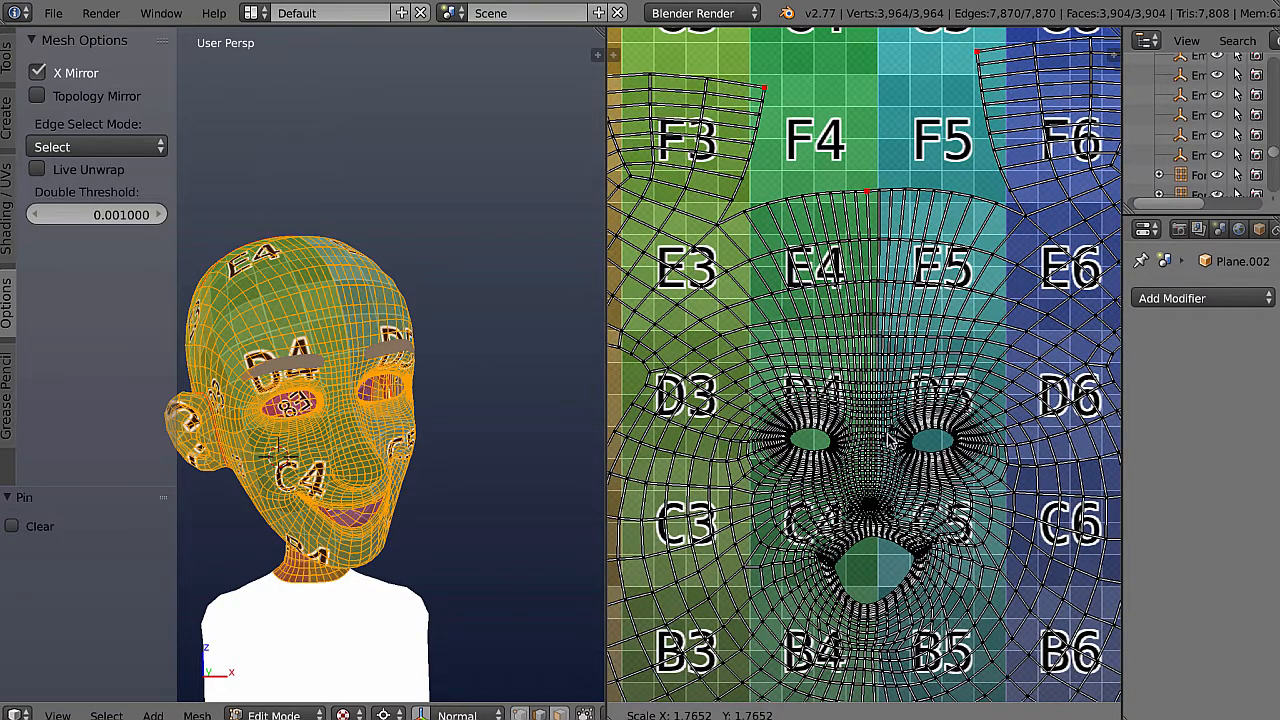
pyautogui.click(887, 441)
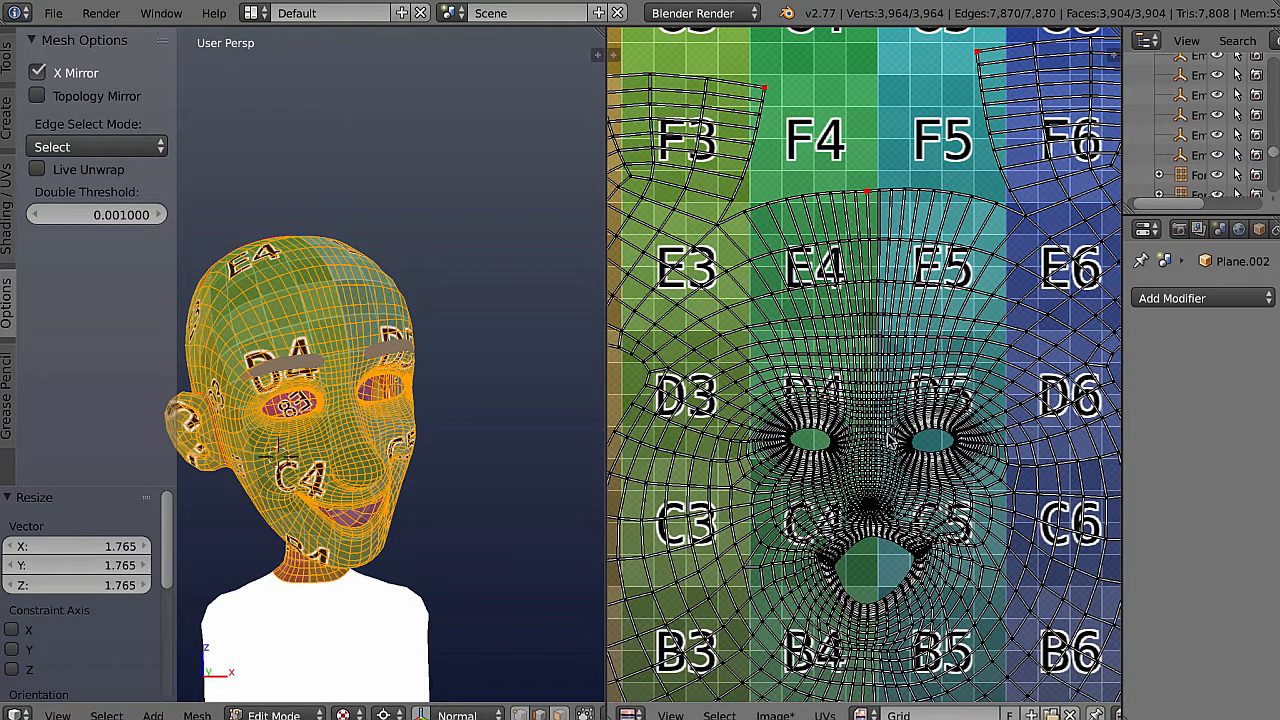
pyautogui.scroll(-3, 887, 441)
pyautogui.scroll(2, 887, 441)
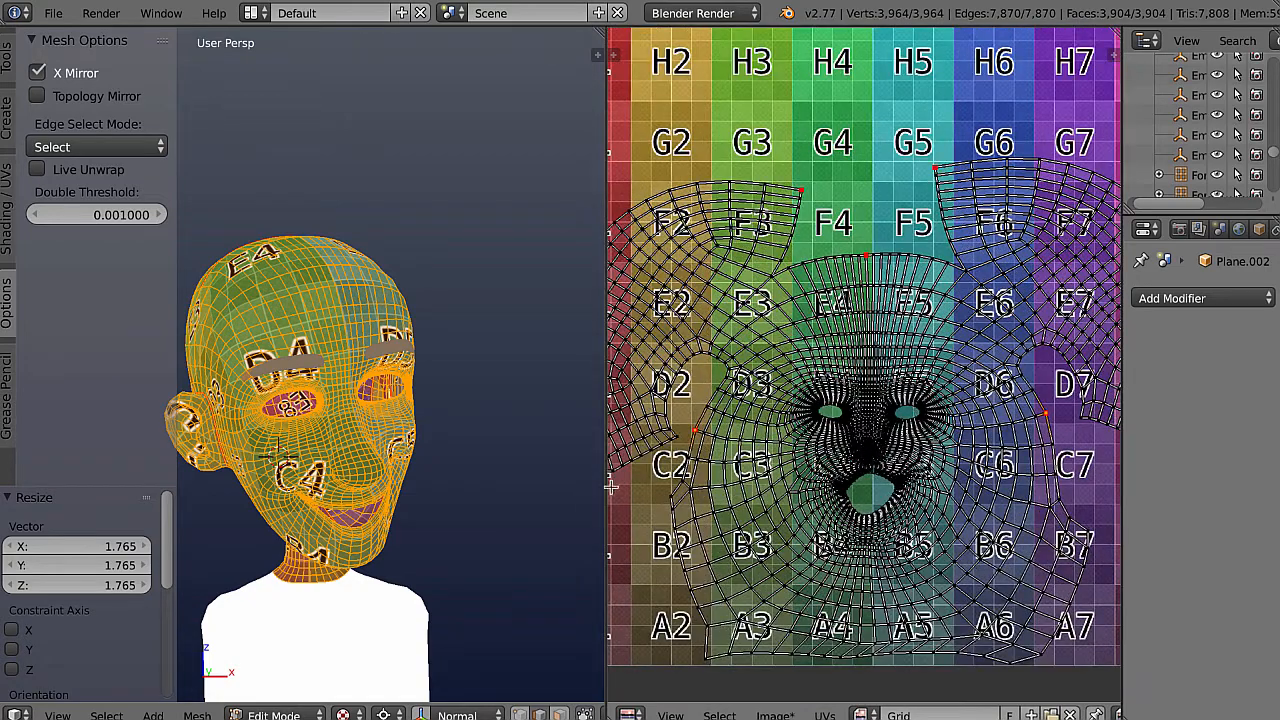
# Deselect the mesh and examine the grid texture's distortion on the head from several angles
pyautogui.press('a')
pyautogui.moveTo(451, 406); pyautogui.dragTo(368, 281, button='middle')
pyautogui.scroll(5, 441, 421)
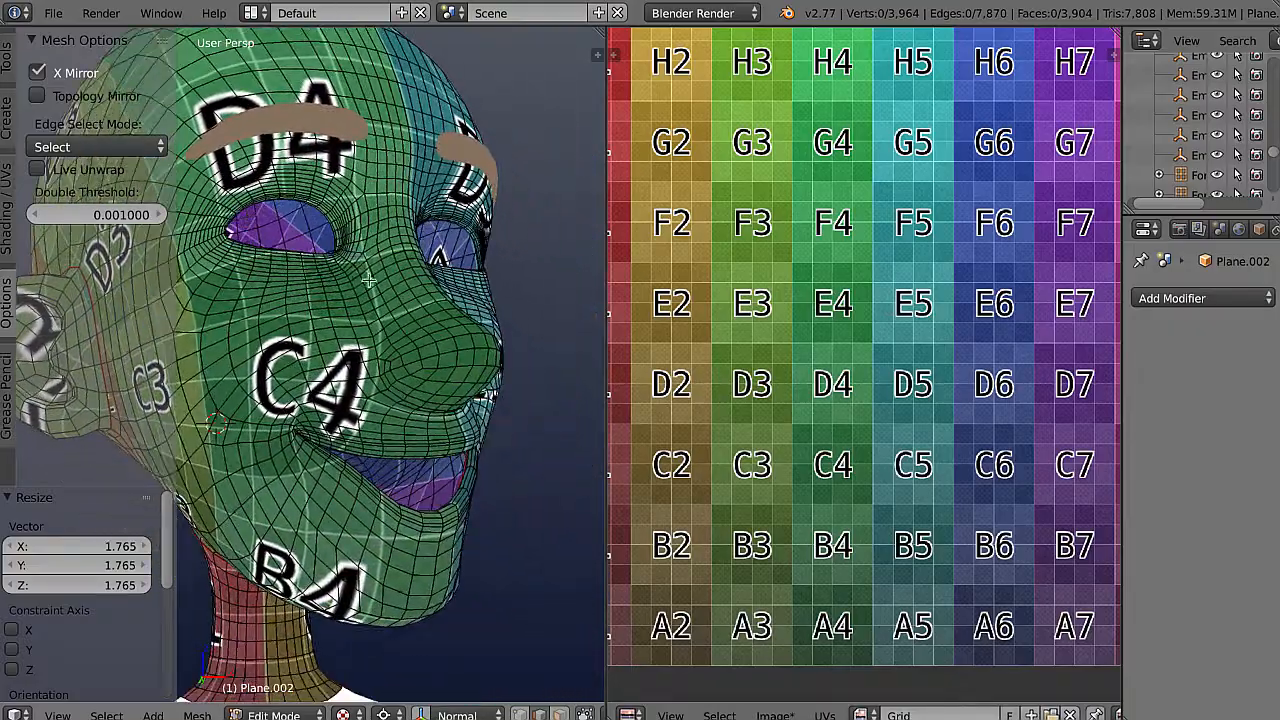
pyautogui.scroll(-4, 368, 281)
pyautogui.moveTo(366, 423); pyautogui.dragTo(312, 436, button='middle')
pyautogui.moveTo(339, 354); pyautogui.dragTo(372, 322, button='middle')
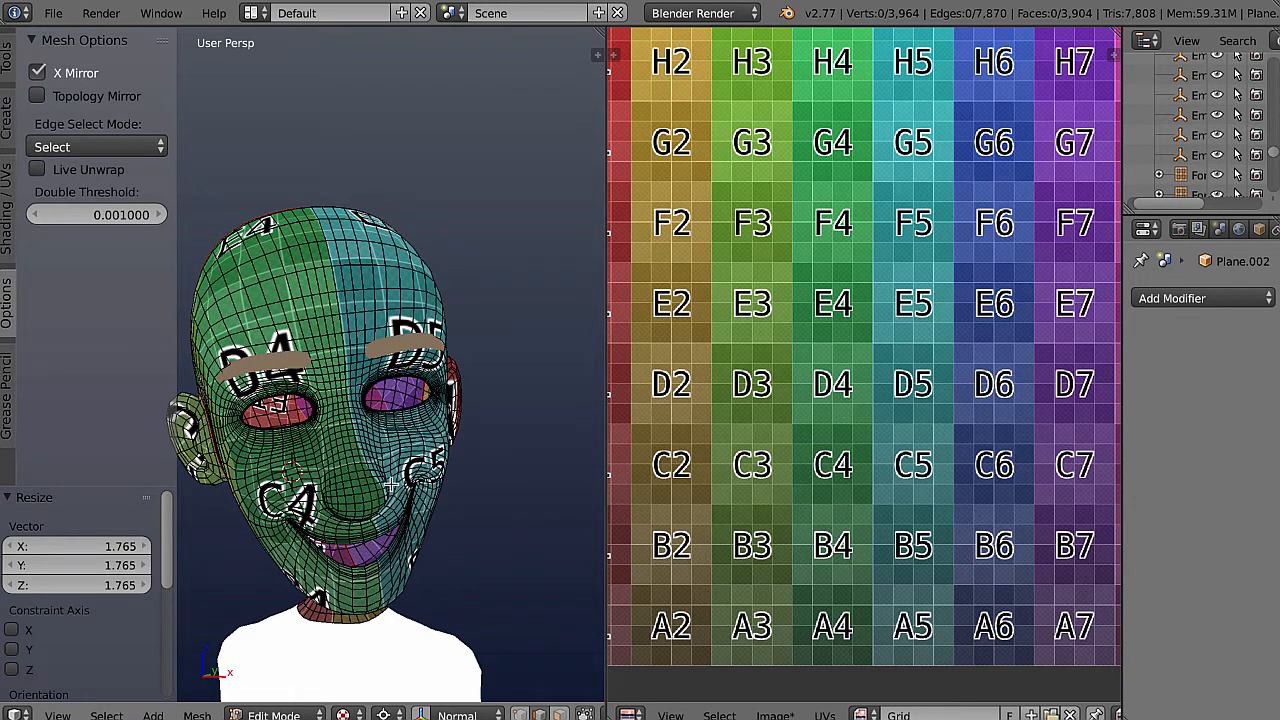
pyautogui.moveTo(366, 521); pyautogui.dragTo(470, 500, button='middle')
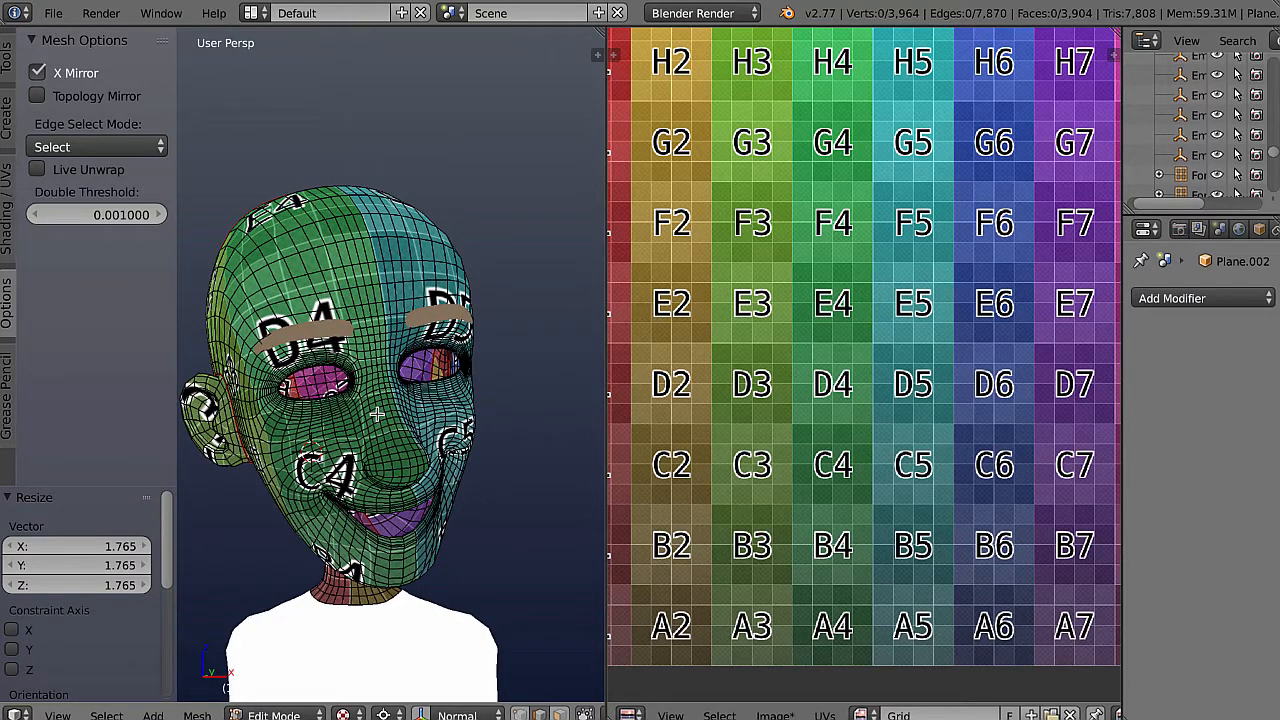
# Reselect the whole head mesh and disable Live Unwrap in the UV editor
pyautogui.press('a')
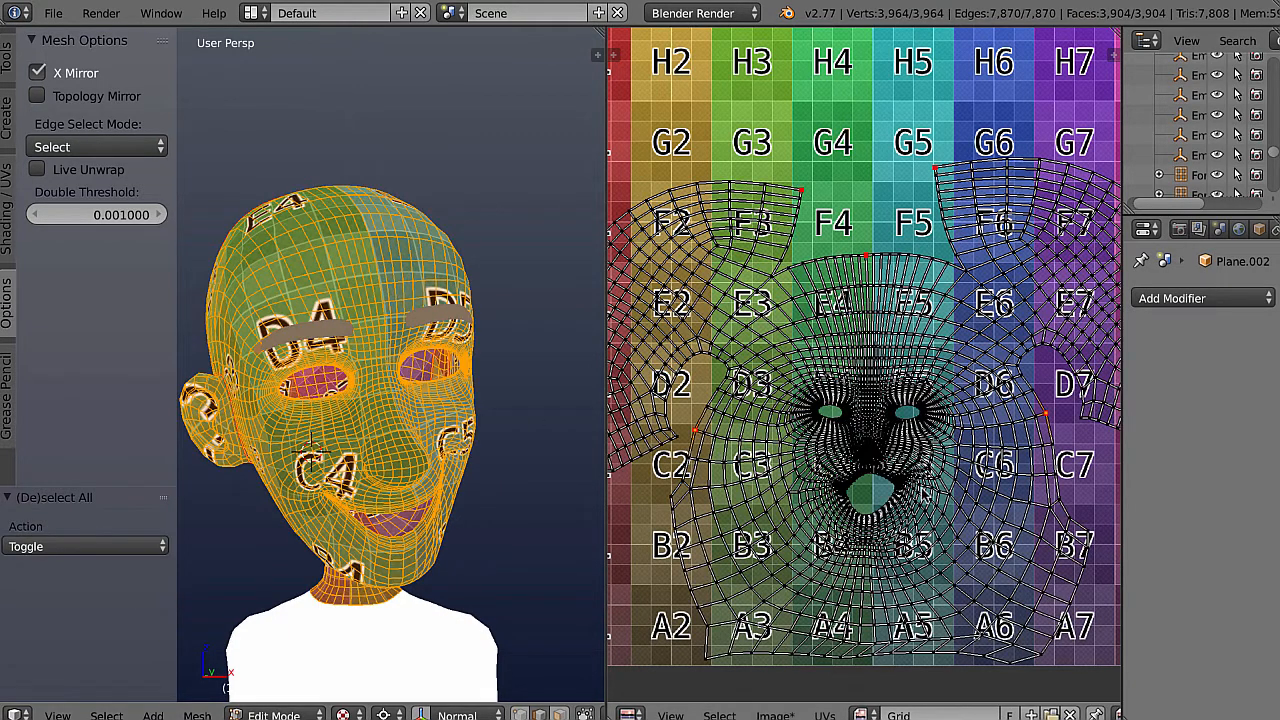
pyautogui.moveTo(926, 496); pyautogui.dragTo(956, 462, button='middle')
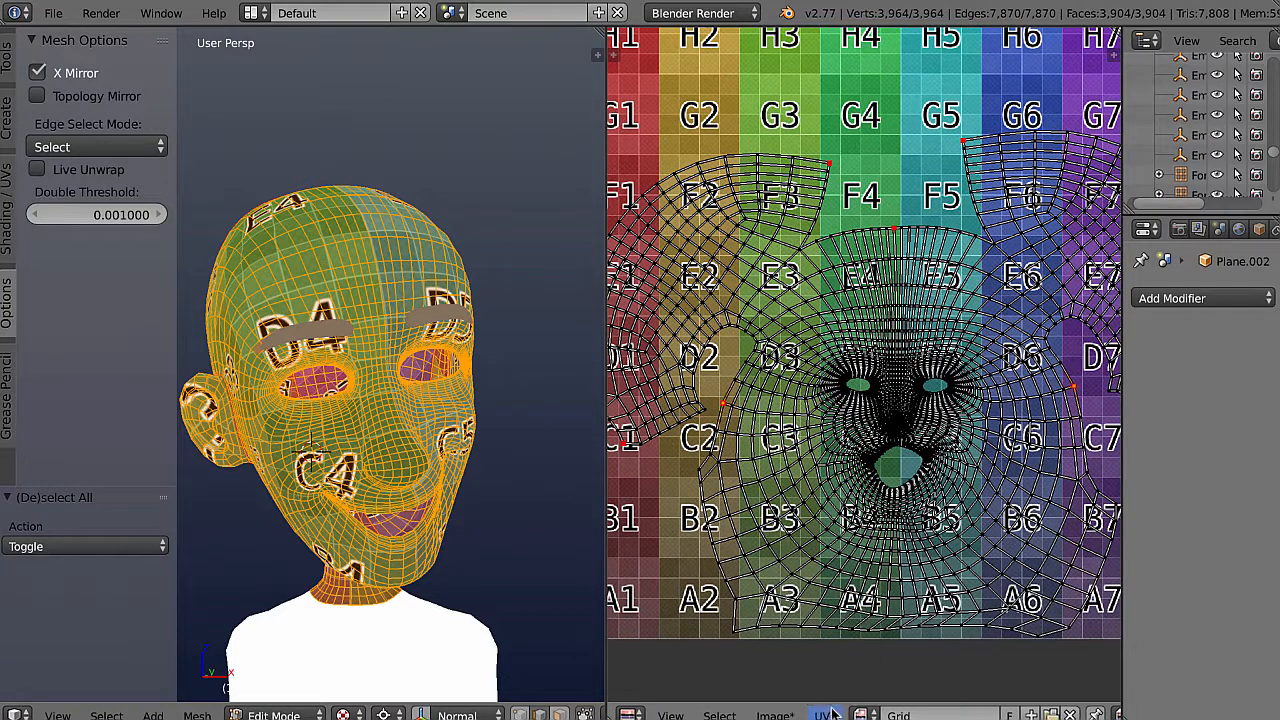
pyautogui.click(826, 714)
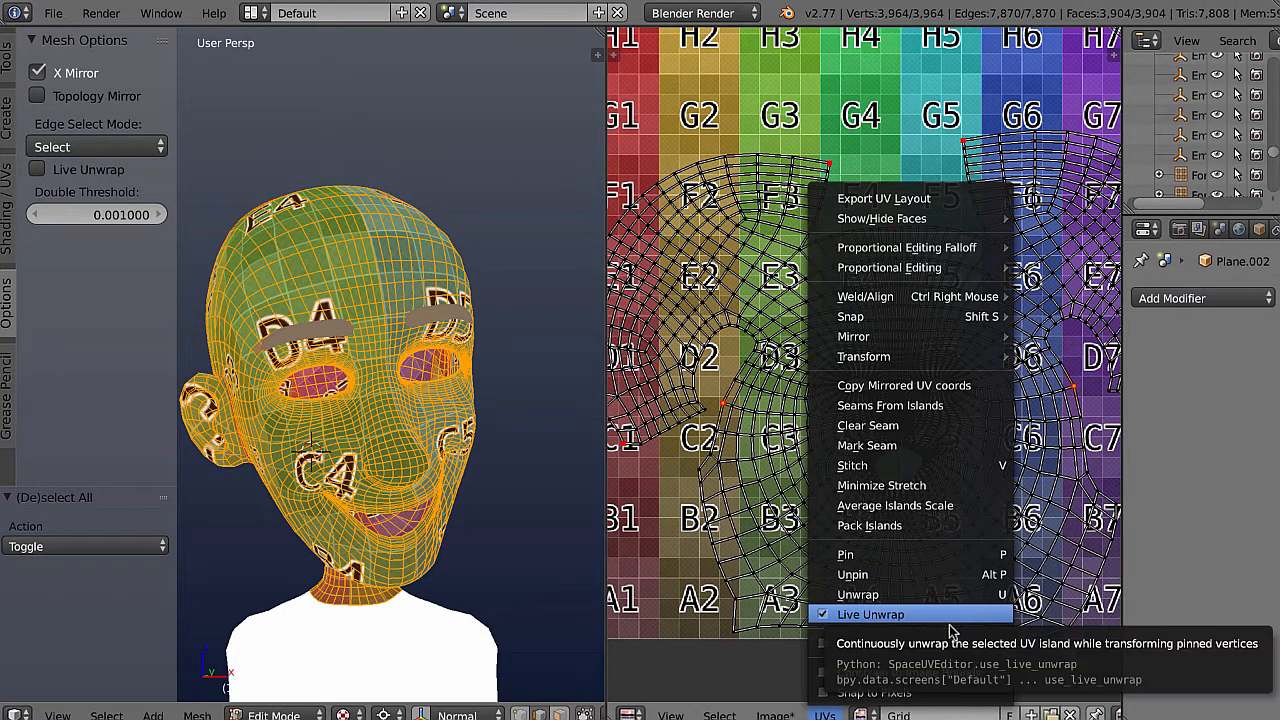
pyautogui.click(842, 614)
# Lasso-select the dense UV vertices around both eyes, the nose and the mouth
pyautogui.scroll(3, 948, 515)
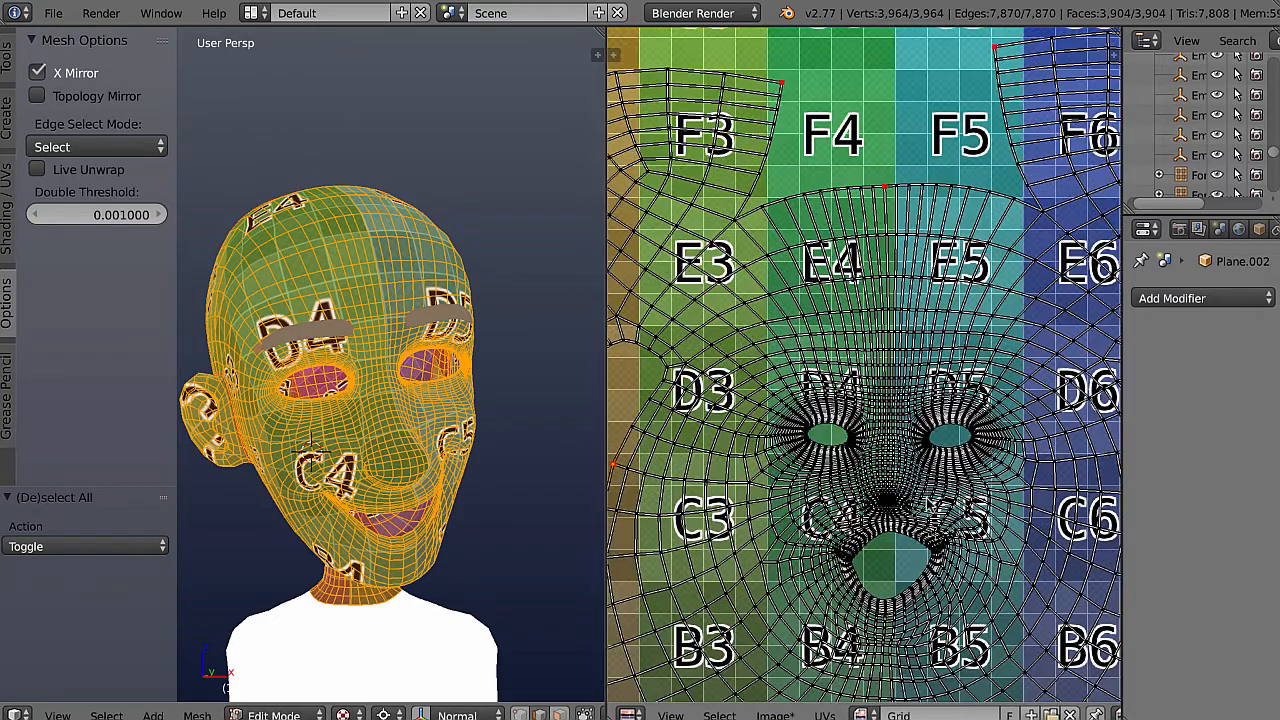
pyautogui.scroll(1, 916, 477)
pyautogui.moveTo(954, 511); pyautogui.dragTo(912, 412, button='middle')
pyautogui.scroll(1, 926, 446)
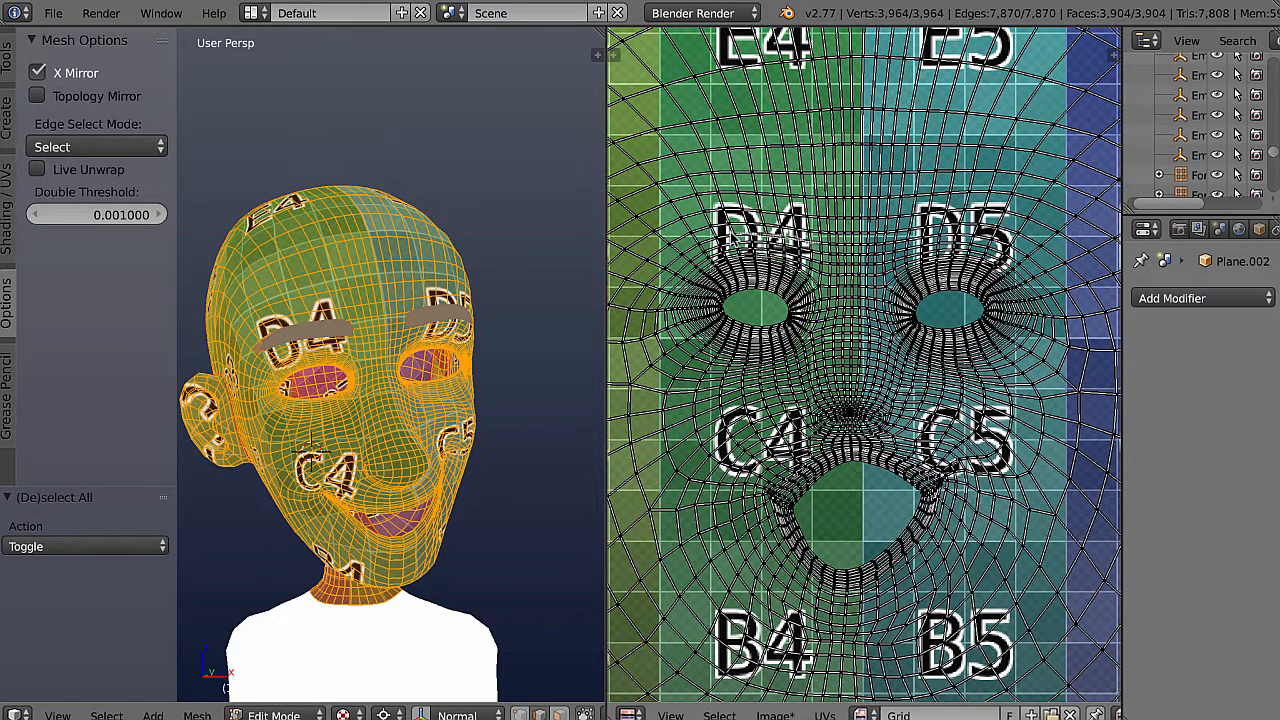
pyautogui.moveTo(670, 327)
pyautogui.keyDown('ctrl'); pyautogui.mouseDown()
pyautogui.moveTo(736, 401)
pyautogui.moveTo(753, 536)
pyautogui.moveTo(785, 585)
pyautogui.moveTo(868, 614)
pyautogui.moveTo(919, 593)
pyautogui.moveTo(1050, 326)
pyautogui.moveTo(990, 258)
pyautogui.moveTo(845, 240)
pyautogui.moveTo(716, 250)
pyautogui.mouseUp(); pyautogui.keyUp('ctrl')
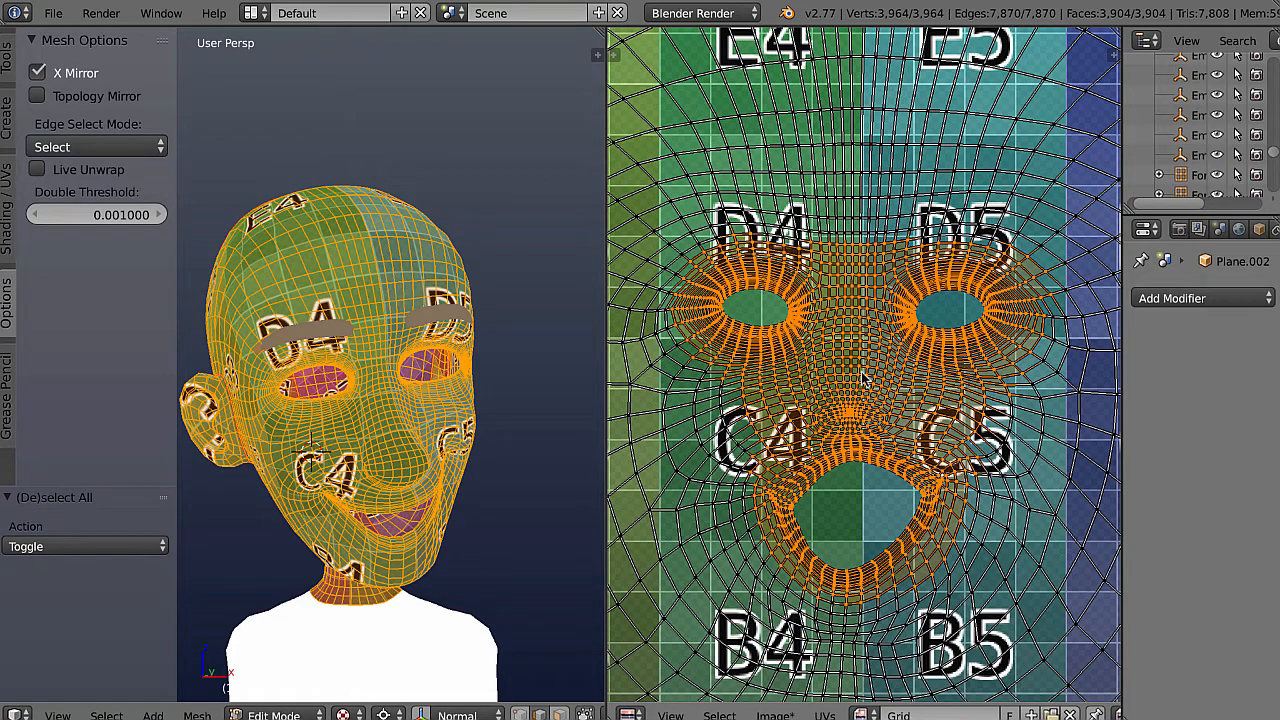
# Maximize the UV editor, set Proportional Editing to Connected, and restore the previous layout
pyautogui.hotkey('ctrl', 'Up')
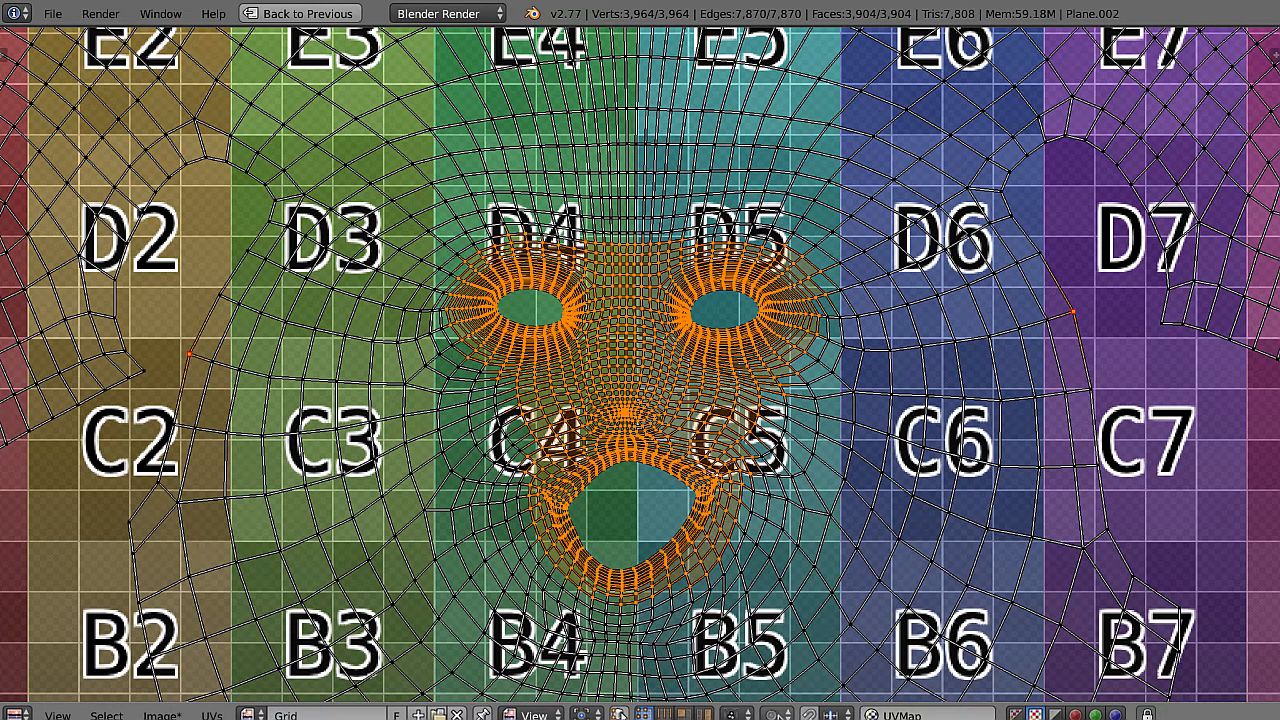
pyautogui.click(776, 714)
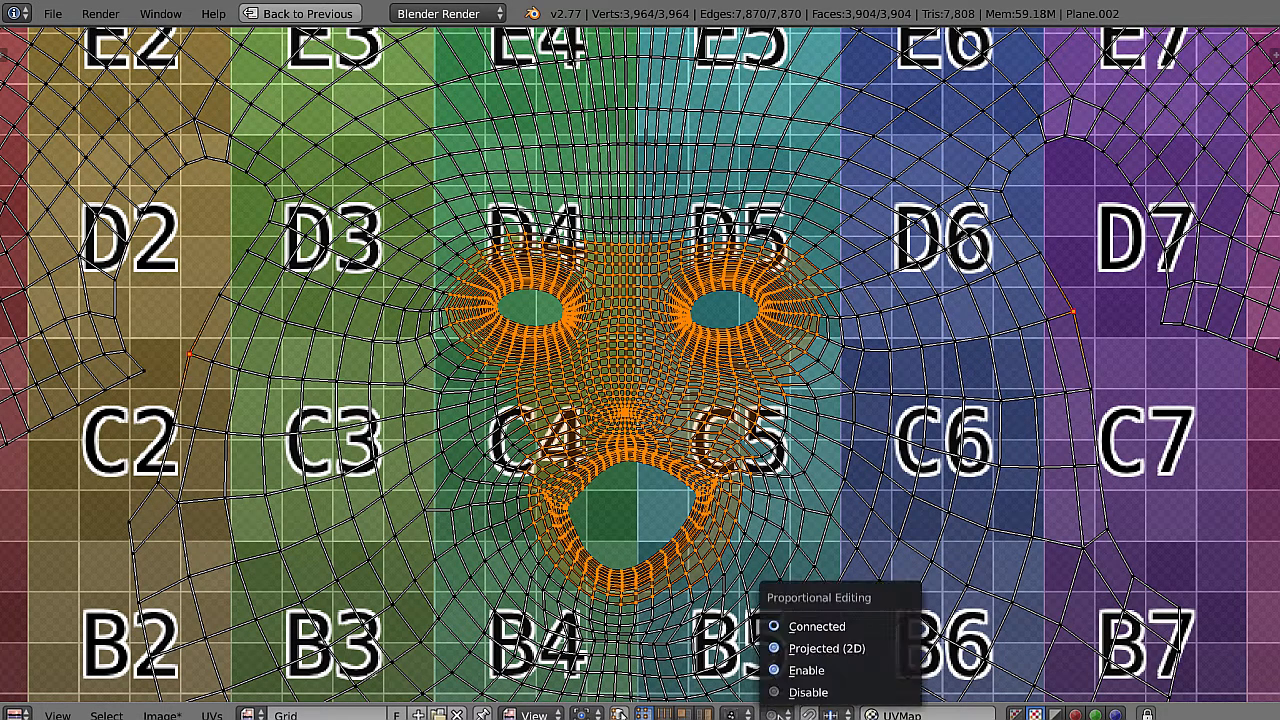
pyautogui.click(831, 628)
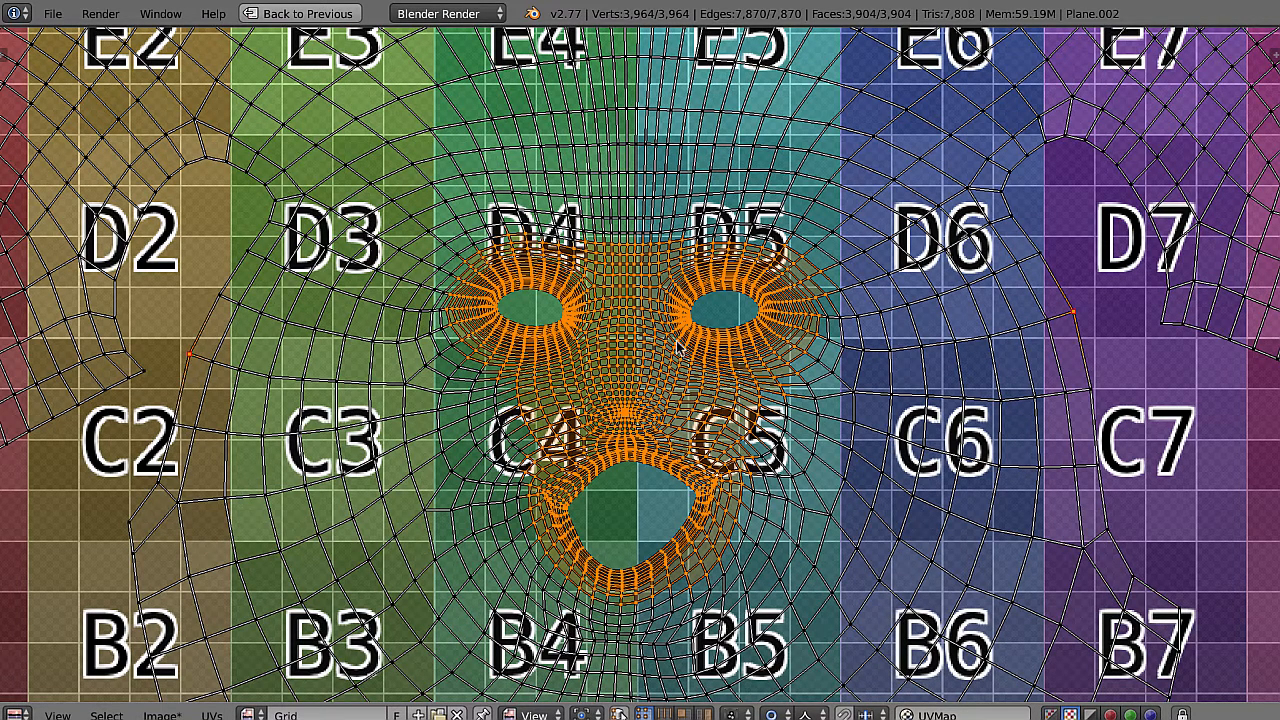
pyautogui.hotkey('ctrl', 'Up')
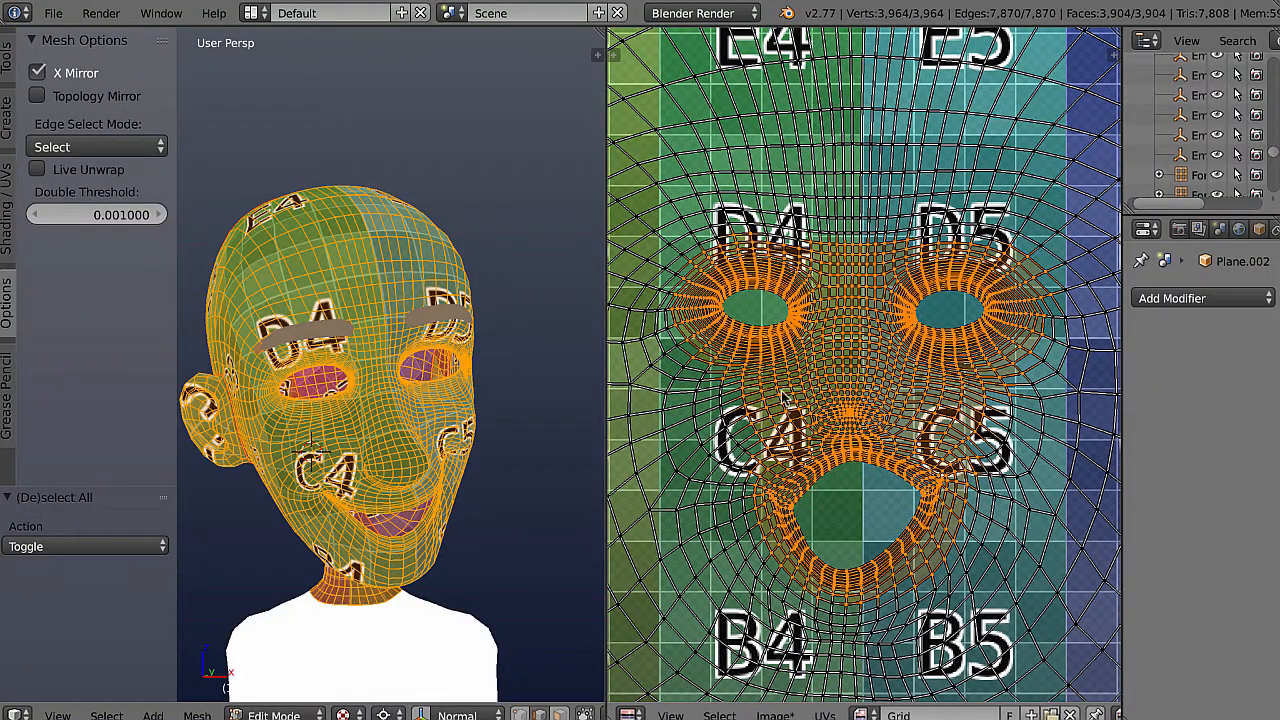
# Scale the selected eye, nose and mouth UVs by about 1.162 with Sharp proportional falloff at a size of 0.14
pyautogui.scroll(3, 520, 450)
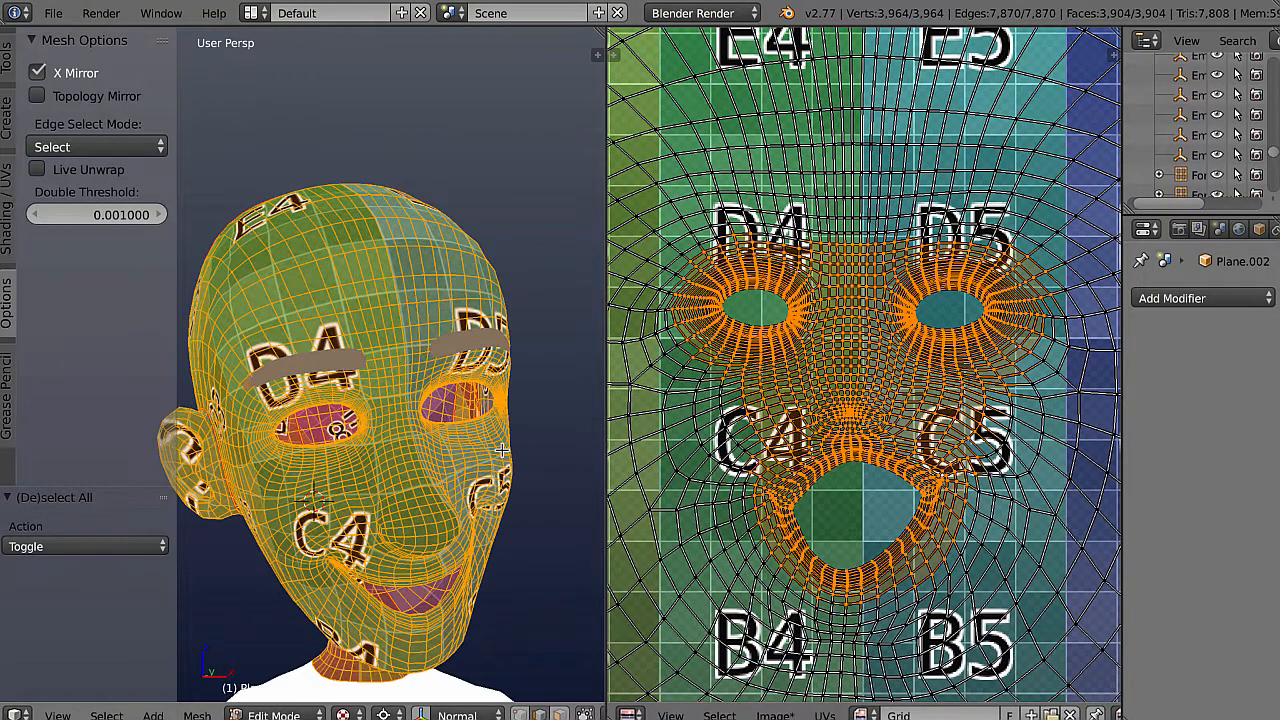
pyautogui.moveTo(494, 445); pyautogui.dragTo(469, 366, button='middle')
pyautogui.scroll(2, 512, 445)
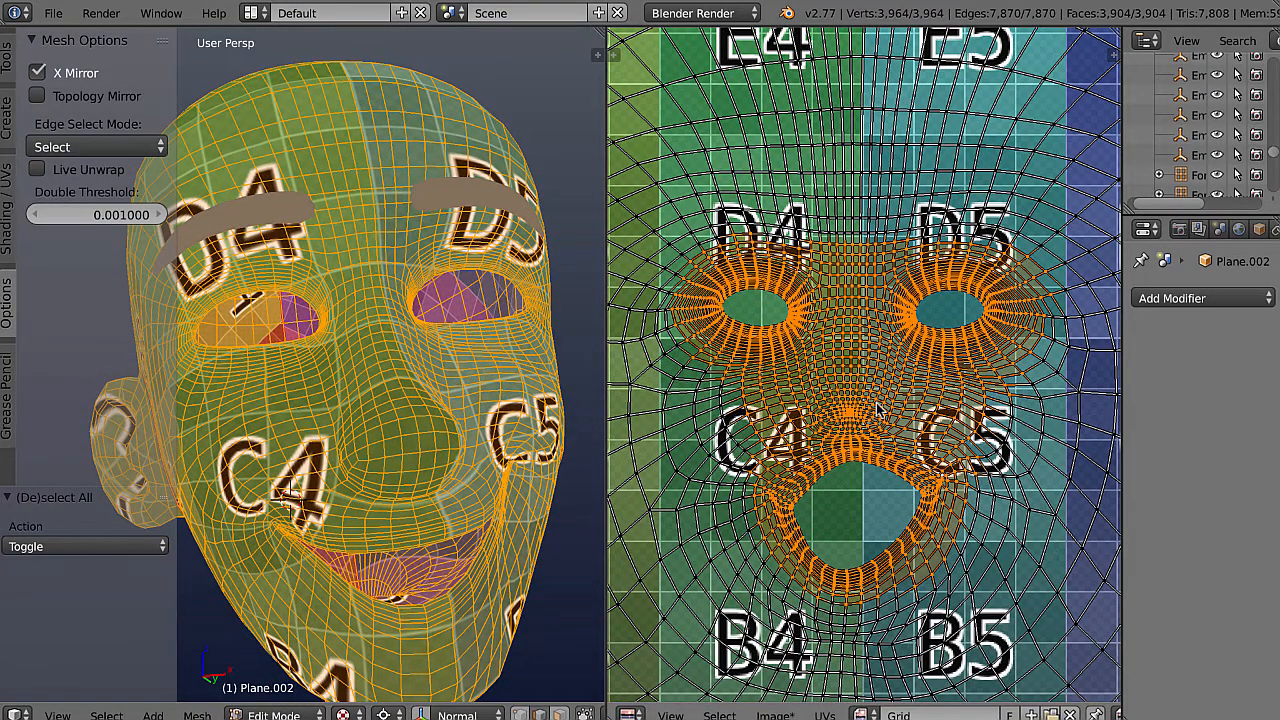
pyautogui.scroll(-1, 877, 409)
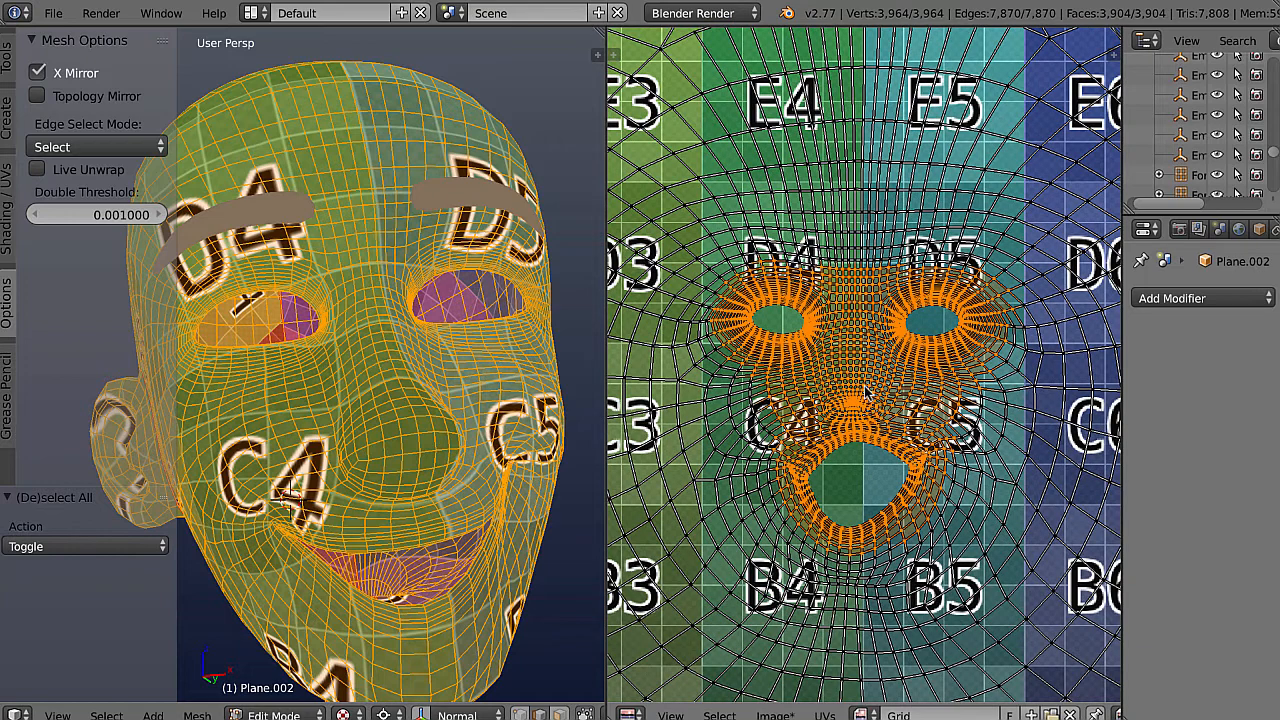
pyautogui.press('s')
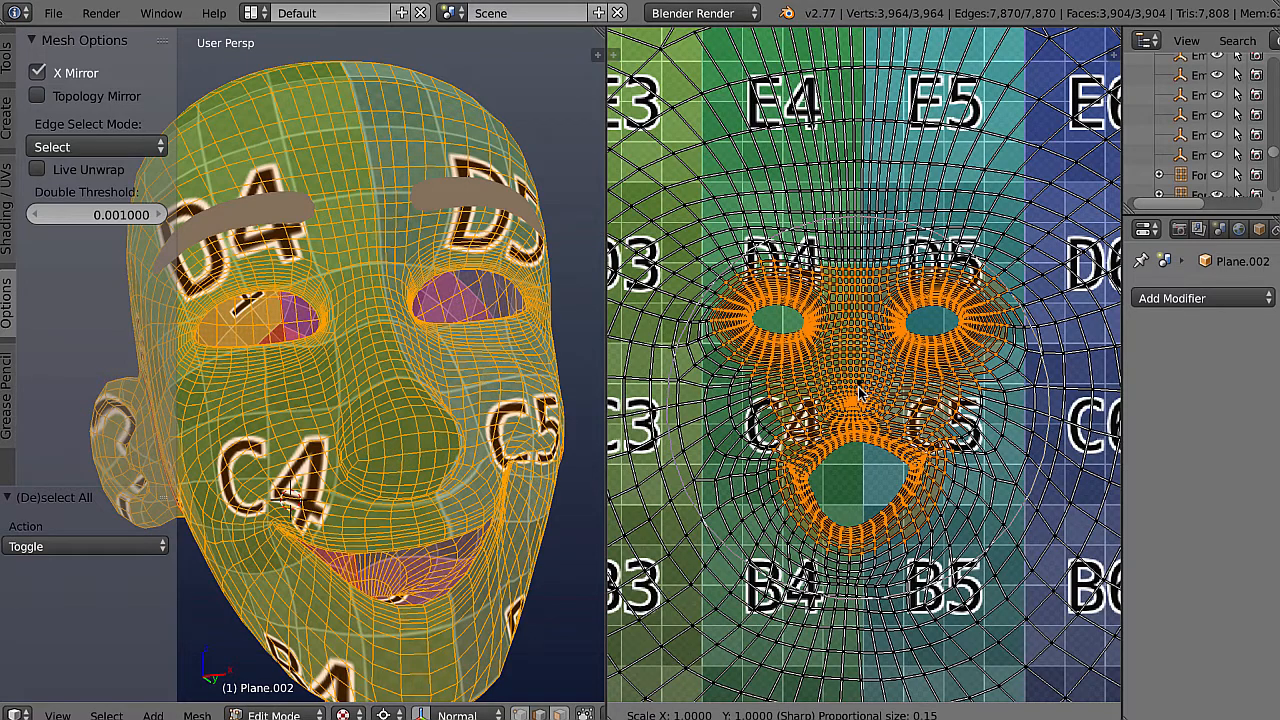
pyautogui.scroll(-2, 858, 392)
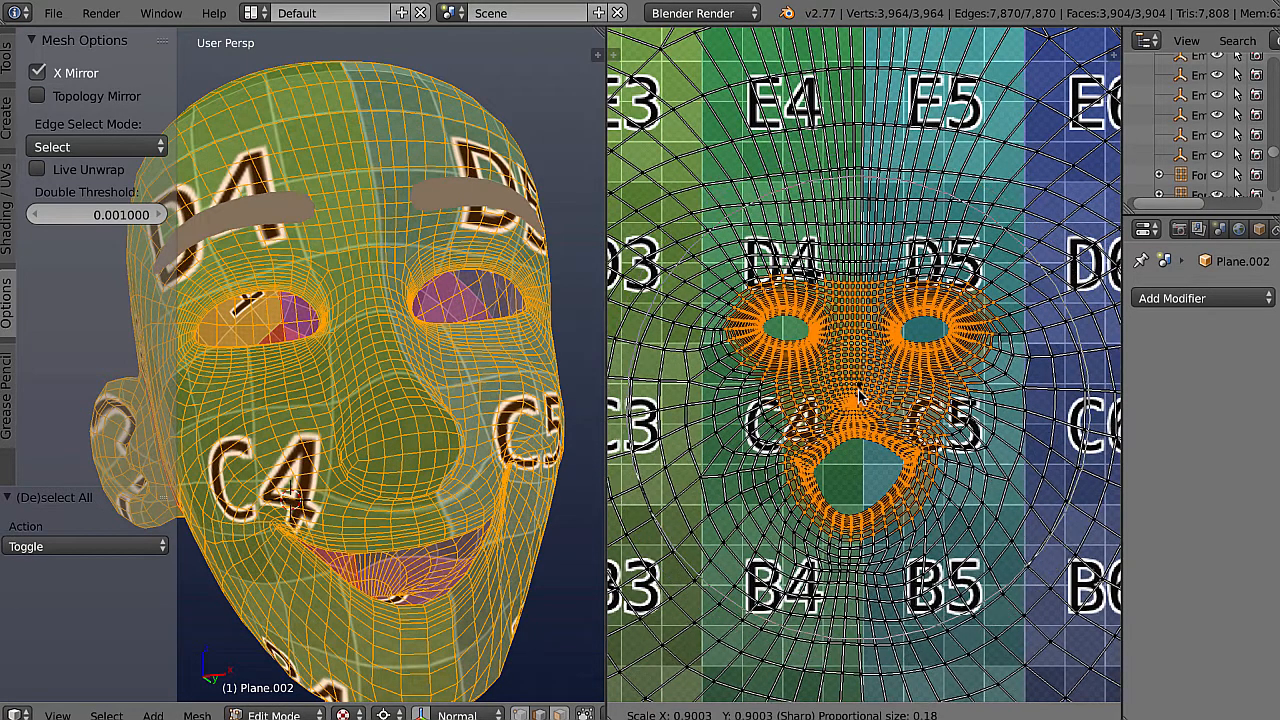
pyautogui.scroll(5, 858, 392)
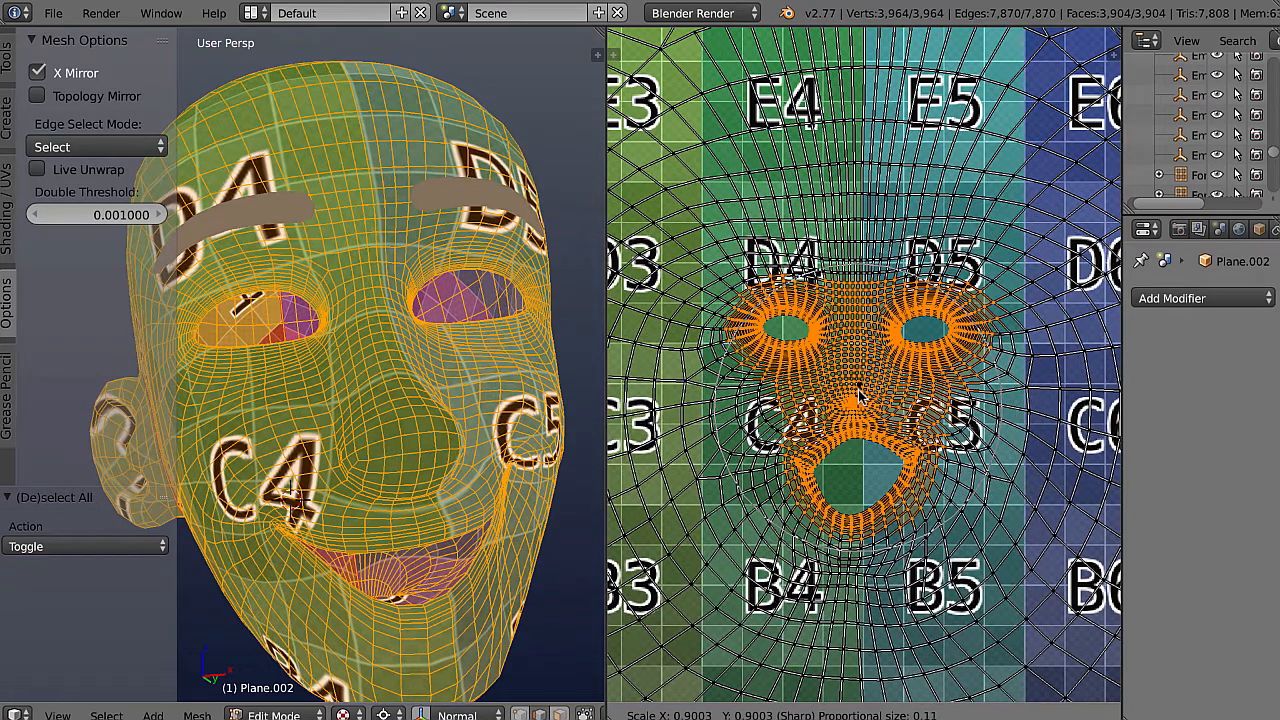
pyautogui.scroll(-3, 858, 392)
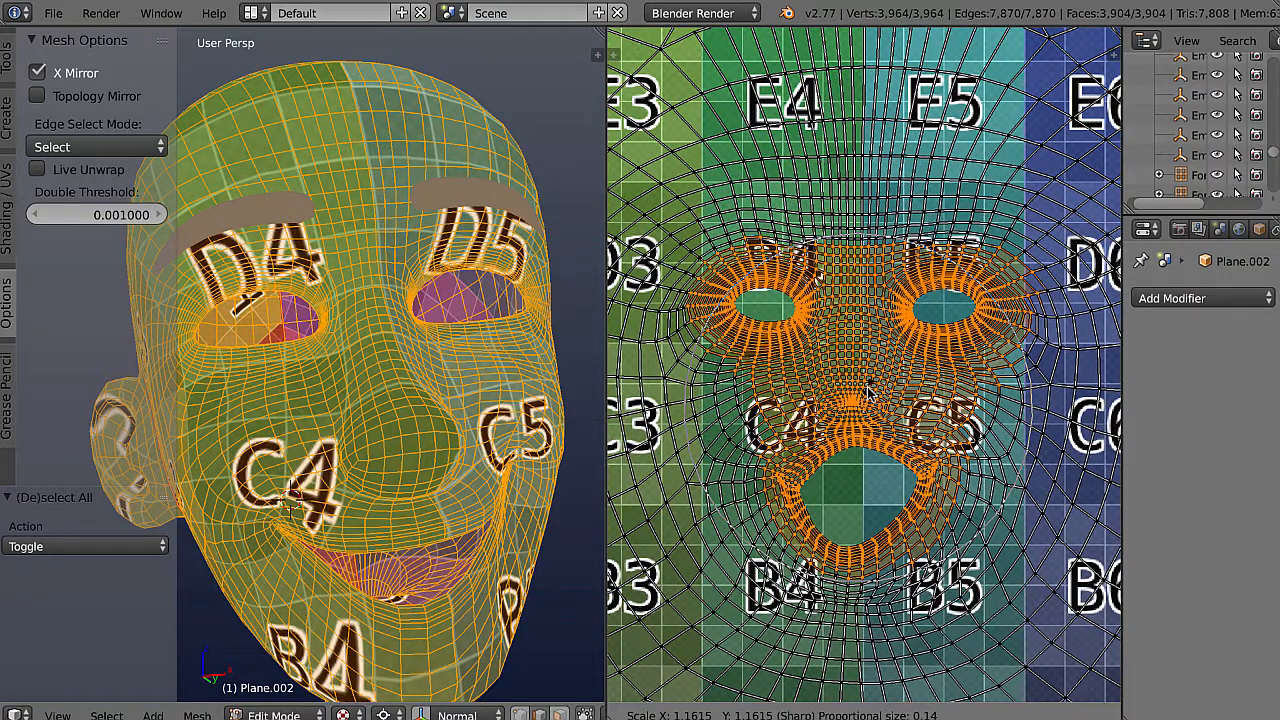
pyautogui.click(868, 393)
# Deselect the mesh and inspect the grid texture around the eyes, nose, cheek and mouth
pyautogui.press('a')
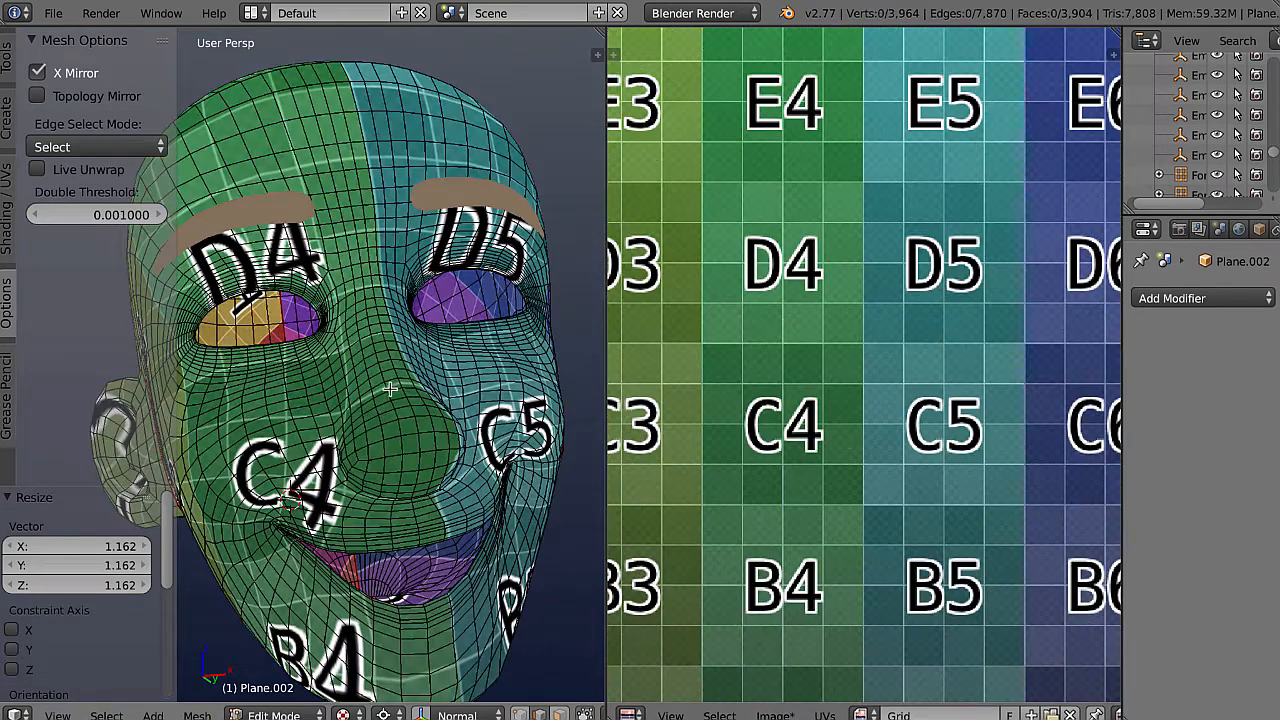
pyautogui.scroll(-3, 390, 390)
pyautogui.moveTo(390, 390); pyautogui.dragTo(421, 378, button='middle')
pyautogui.scroll(5, 421, 380)
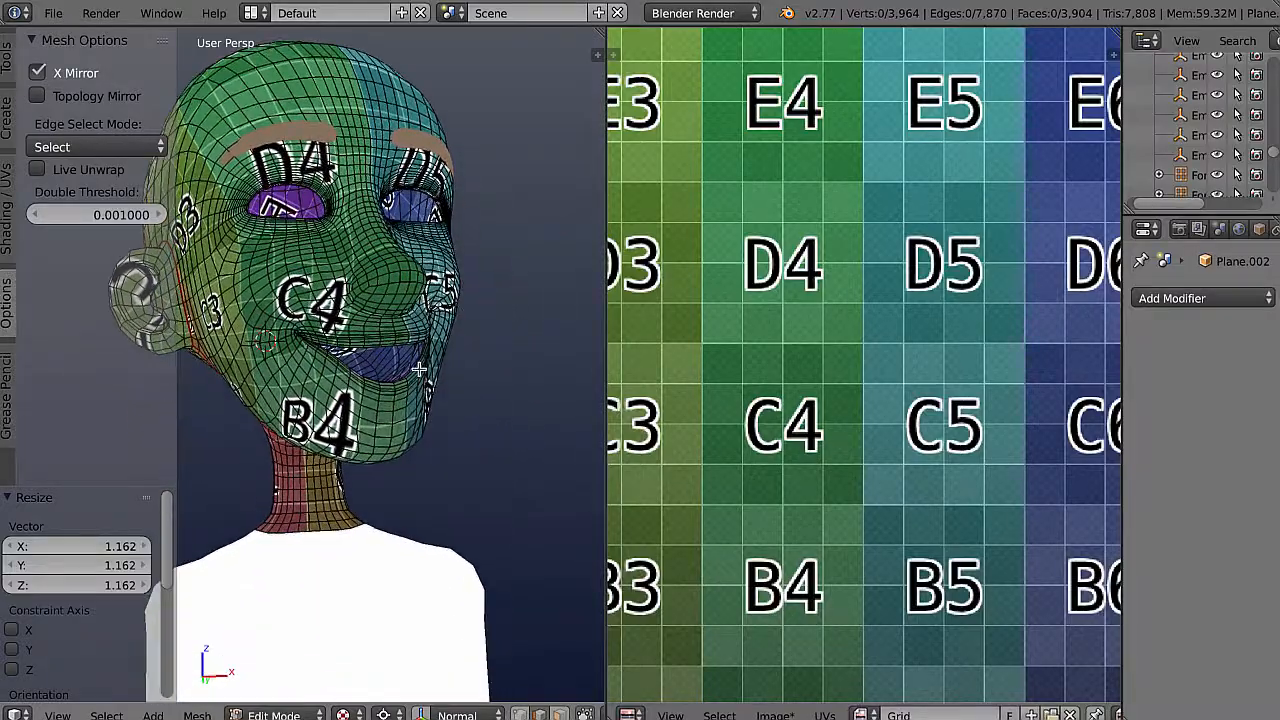
pyautogui.moveTo(428, 408); pyautogui.dragTo(383, 343, button='middle')
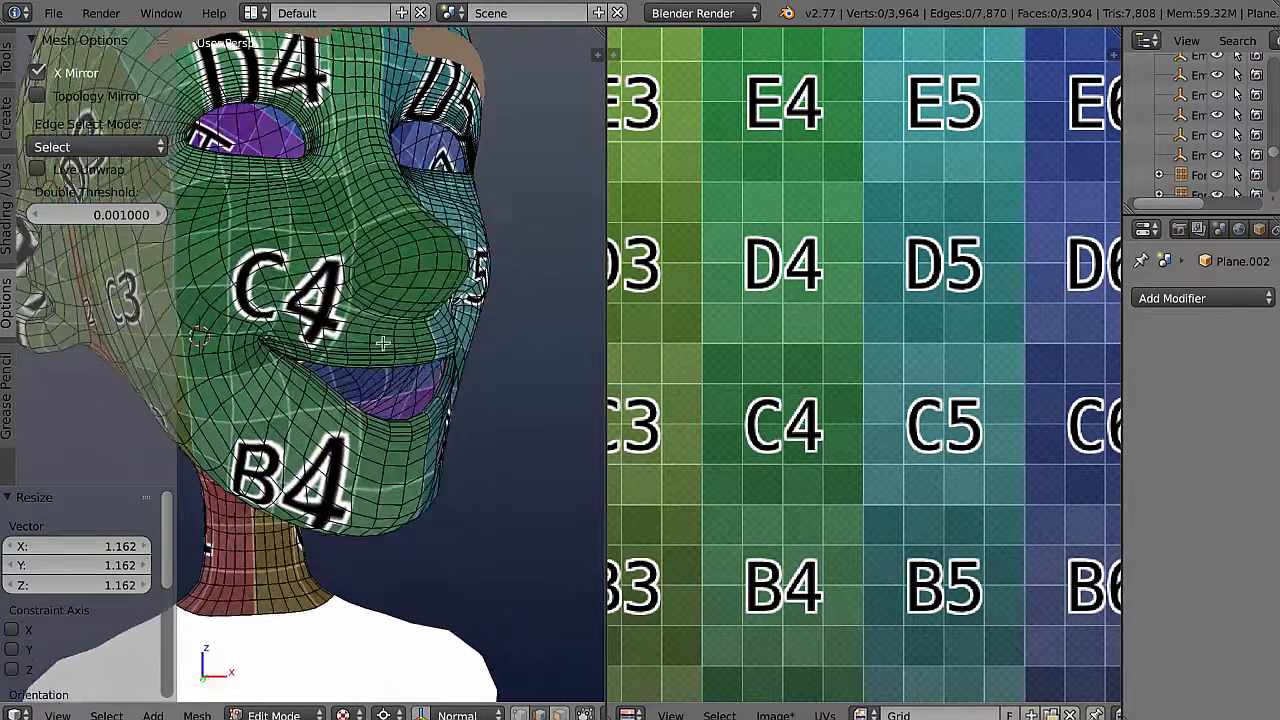
pyautogui.moveTo(455, 298); pyautogui.dragTo(437, 323, button='middle')
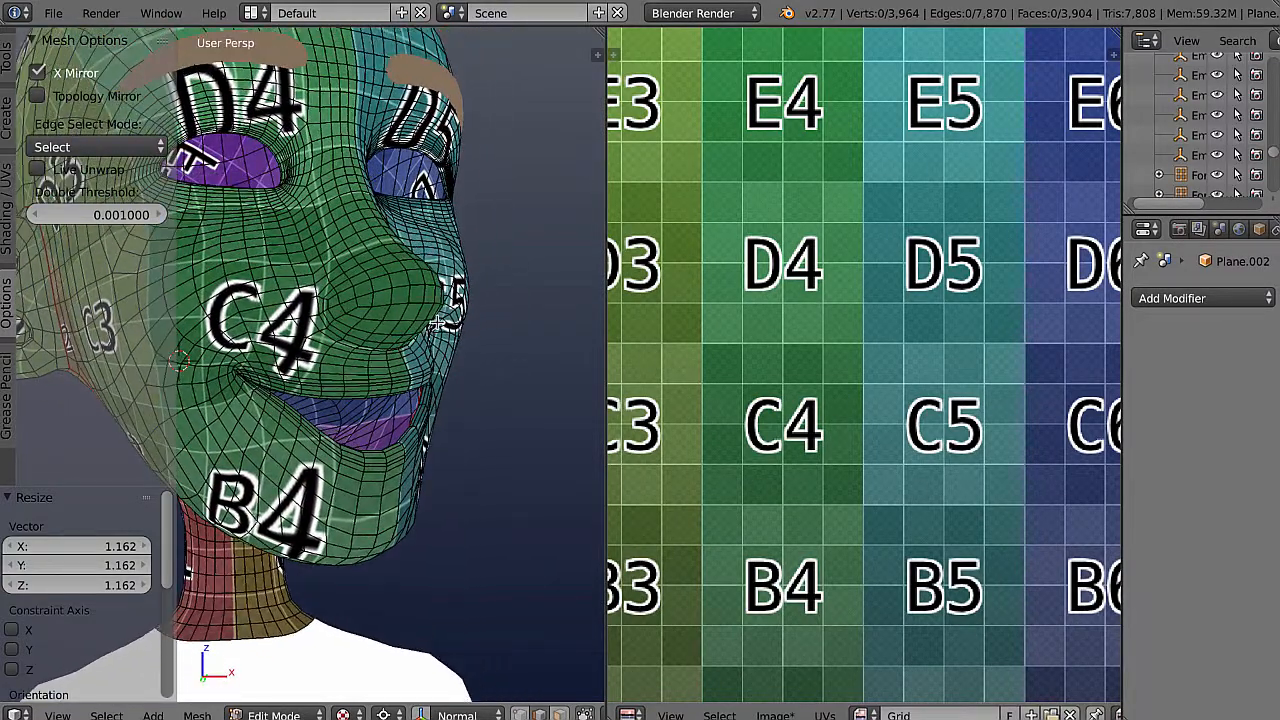
# Reselect the whole mesh, limit the UV selection to the mouth loops, and scale them by about 1.077 with proportional size 0.14
pyautogui.press('a')
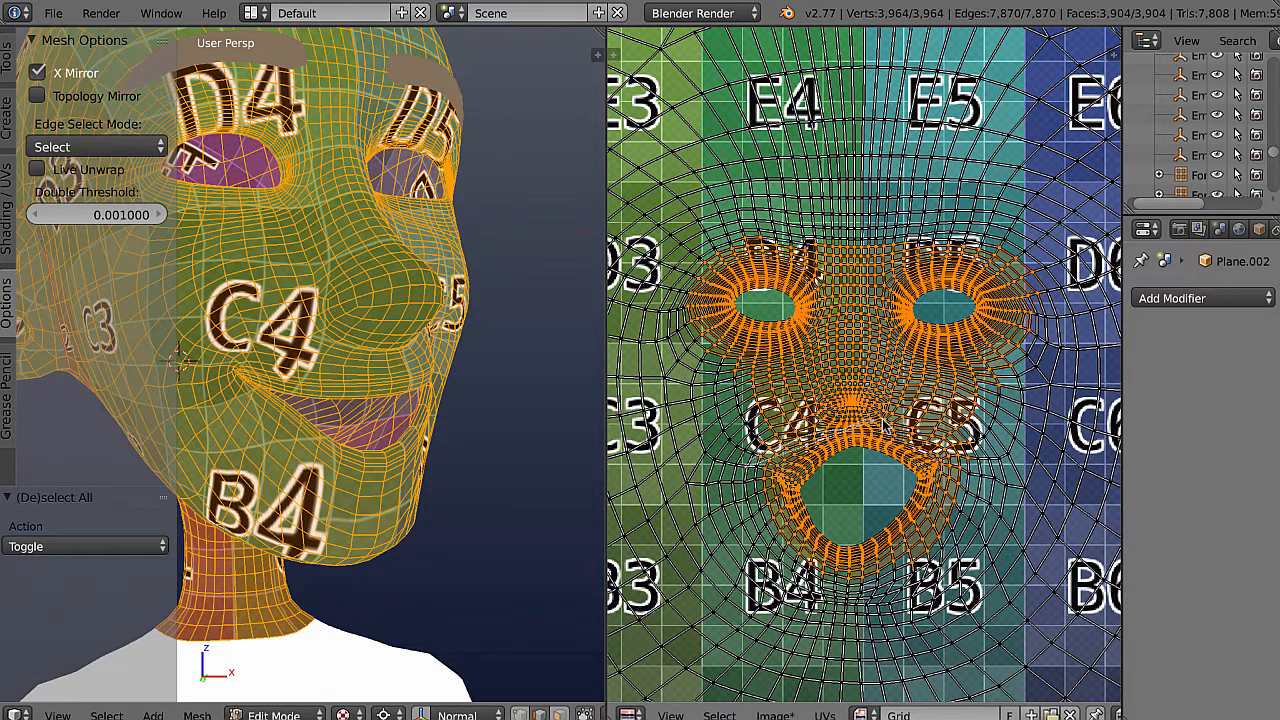
pyautogui.moveTo(757, 535)
pyautogui.keyDown('ctrl'); pyautogui.mouseDown()
pyautogui.moveTo(743, 468)
pyautogui.moveTo(801, 437)
pyautogui.moveTo(869, 425)
pyautogui.moveTo(946, 474)
pyautogui.moveTo(932, 568)
pyautogui.moveTo(790, 570)
pyautogui.moveTo(754, 466)
pyautogui.mouseUp(); pyautogui.keyUp('ctrl')
pyautogui.rightClick(852, 514)
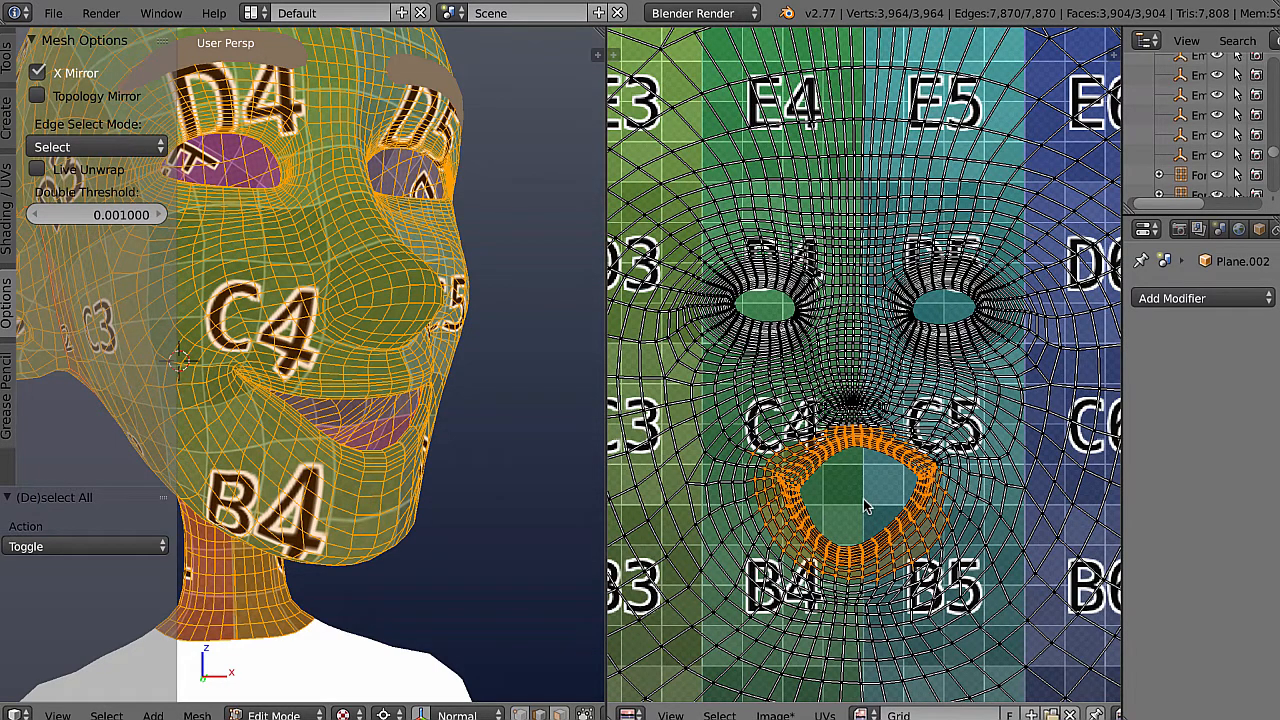
pyautogui.press('s')
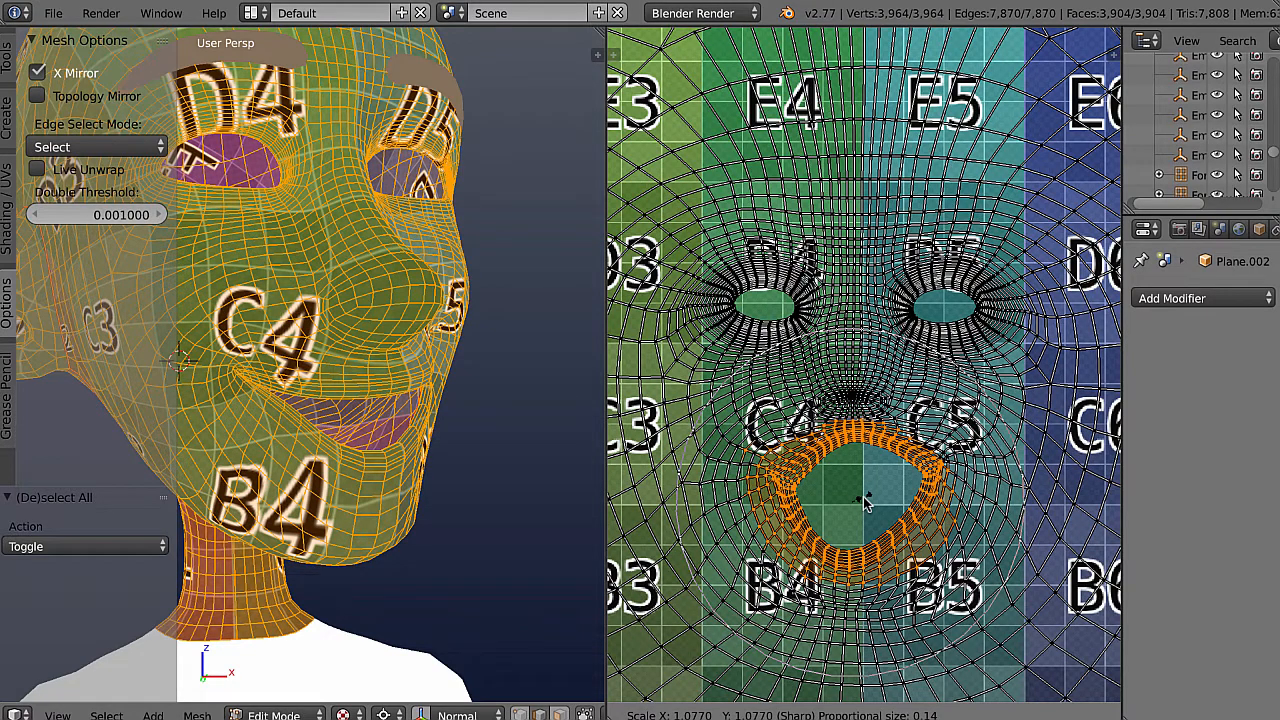
pyautogui.click(866, 502)
# Clear the mesh selection and check the grid texture from the side, both front quarters and around the ears
pyautogui.press('a')
pyautogui.moveTo(497, 509); pyautogui.dragTo(379, 524, button='middle')
pyautogui.keyDown('shift'); pyautogui.moveTo(214, 515); pyautogui.dragTo(284, 486, button='middle'); pyautogui.keyUp('shift')
pyautogui.keyDown('shift'); pyautogui.moveTo(306, 438); pyautogui.dragTo(425, 430, button='middle'); pyautogui.keyUp('shift')
pyautogui.scroll(-4, 410, 455)
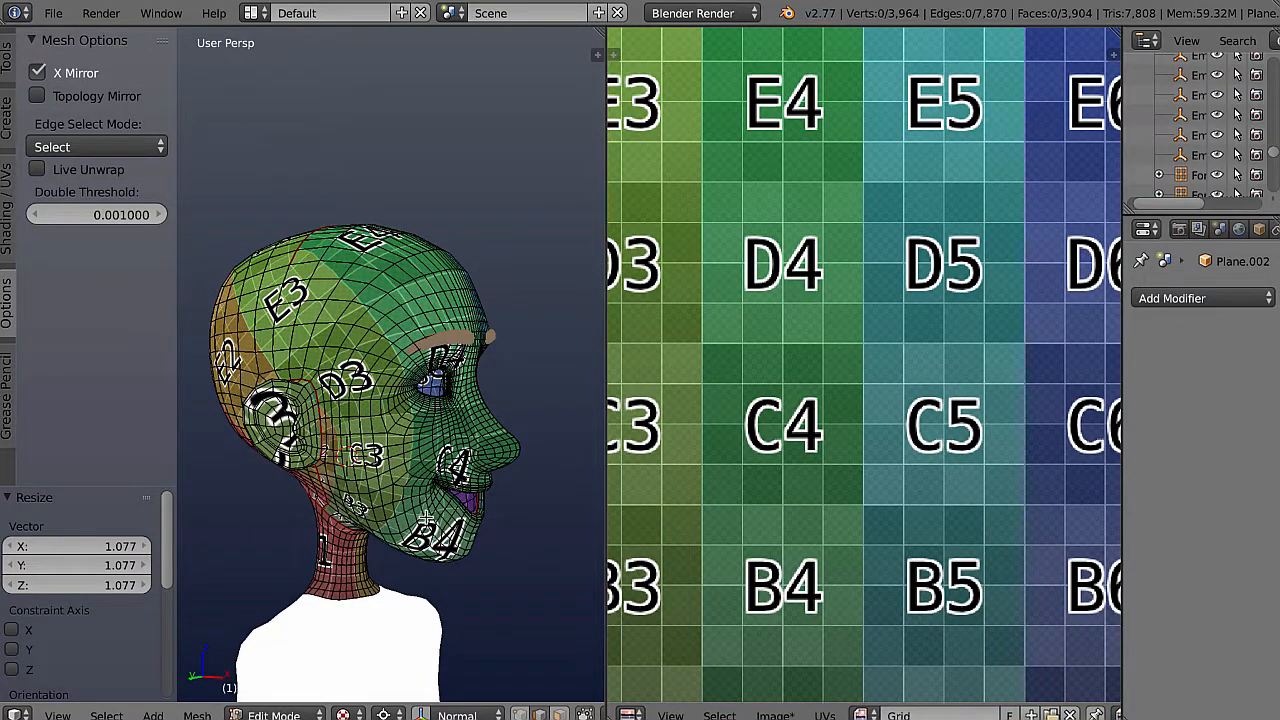
pyautogui.moveTo(458, 558); pyautogui.dragTo(474, 463, button='middle')
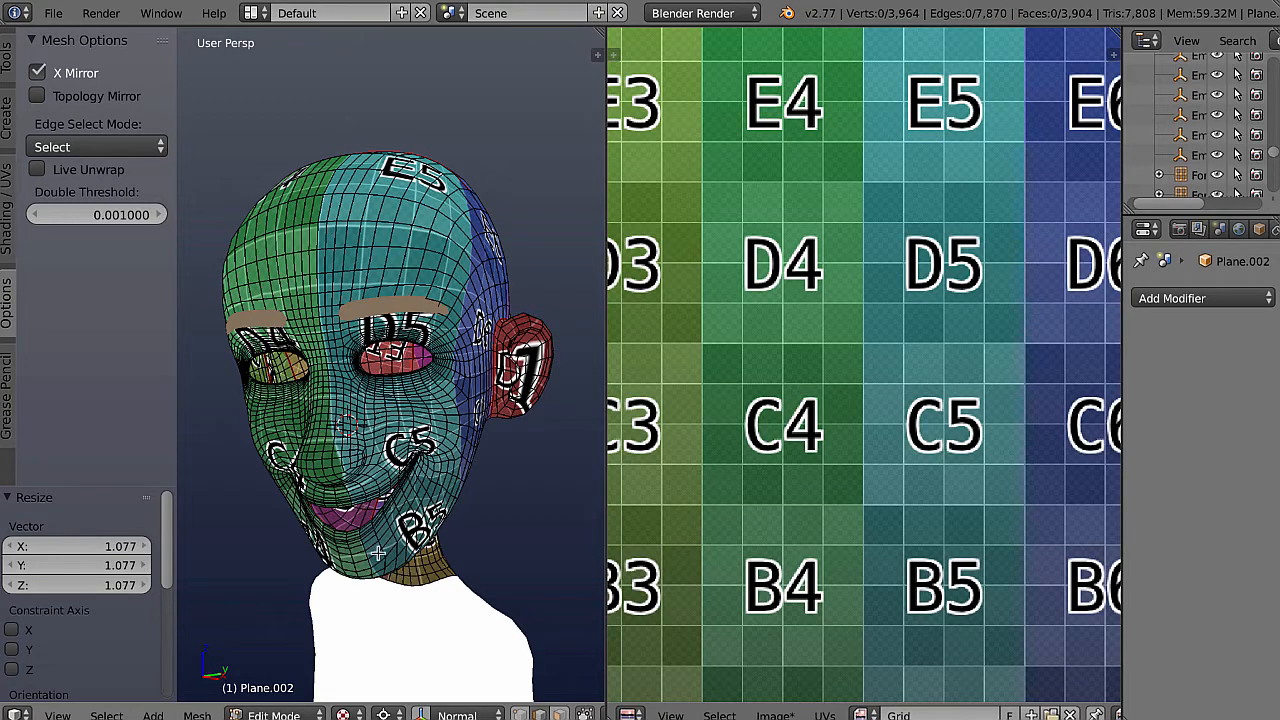
pyautogui.moveTo(371, 473); pyautogui.dragTo(465, 406, button='middle')
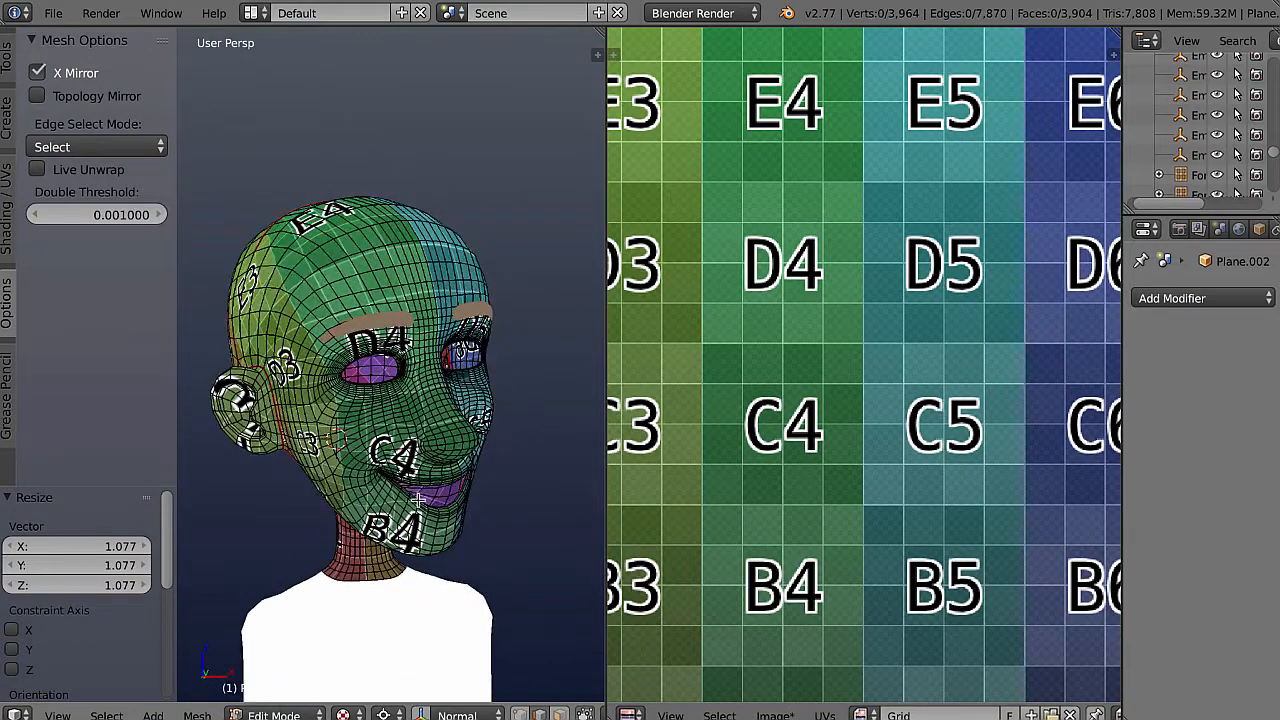